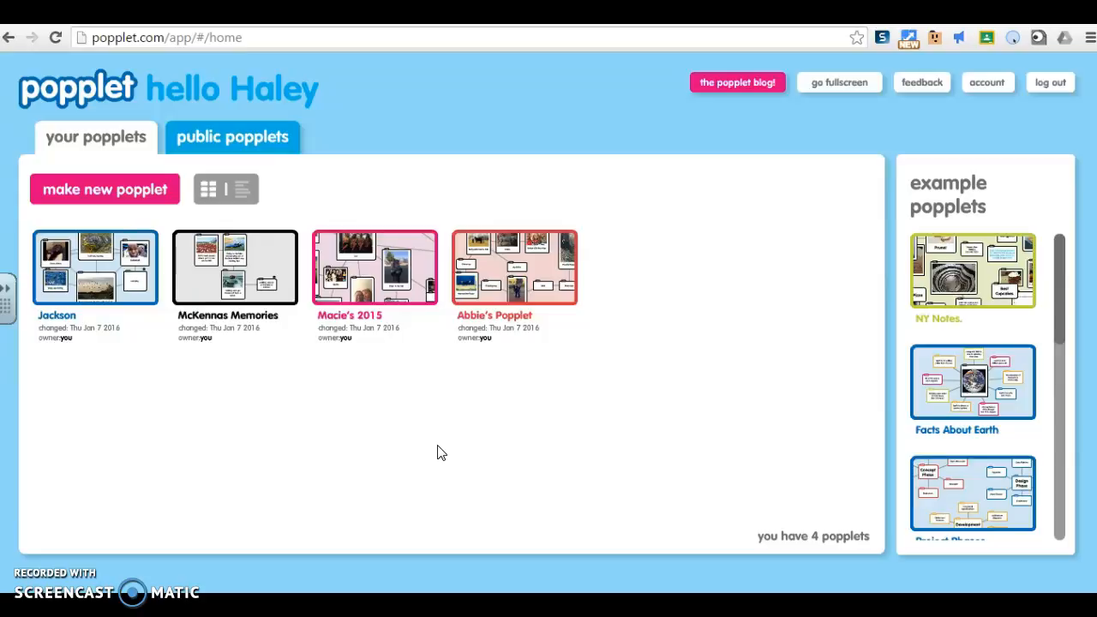
# Open the pink 2015 popplet to view how its popples are laid out, and return to the popplet list
pyautogui.click(343, 417)
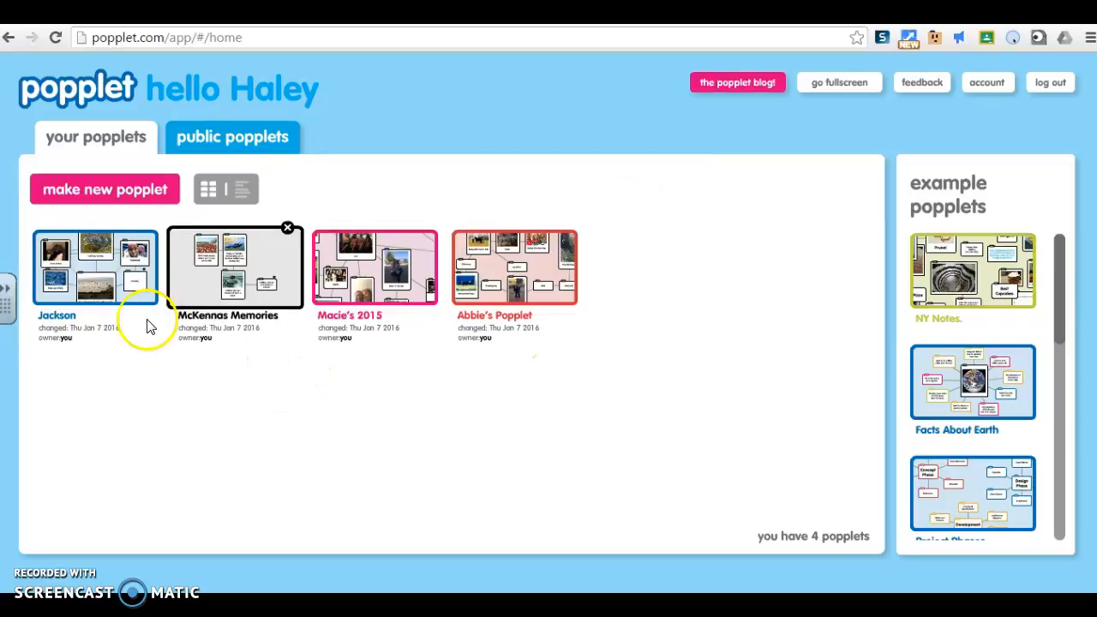
pyautogui.click(420, 264)
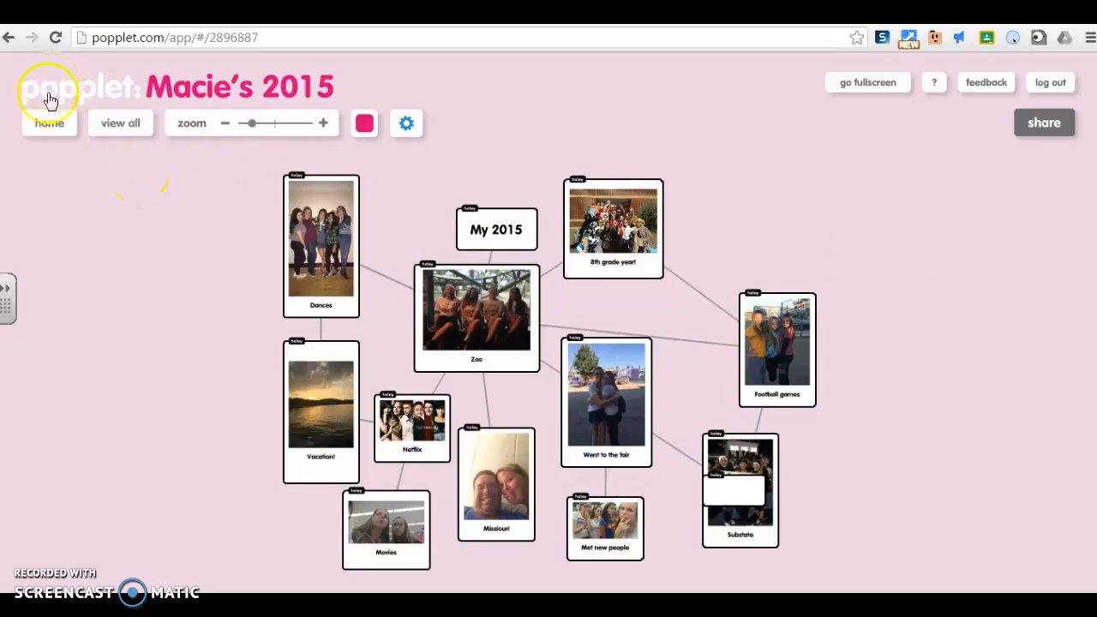
pyautogui.click(47, 130)
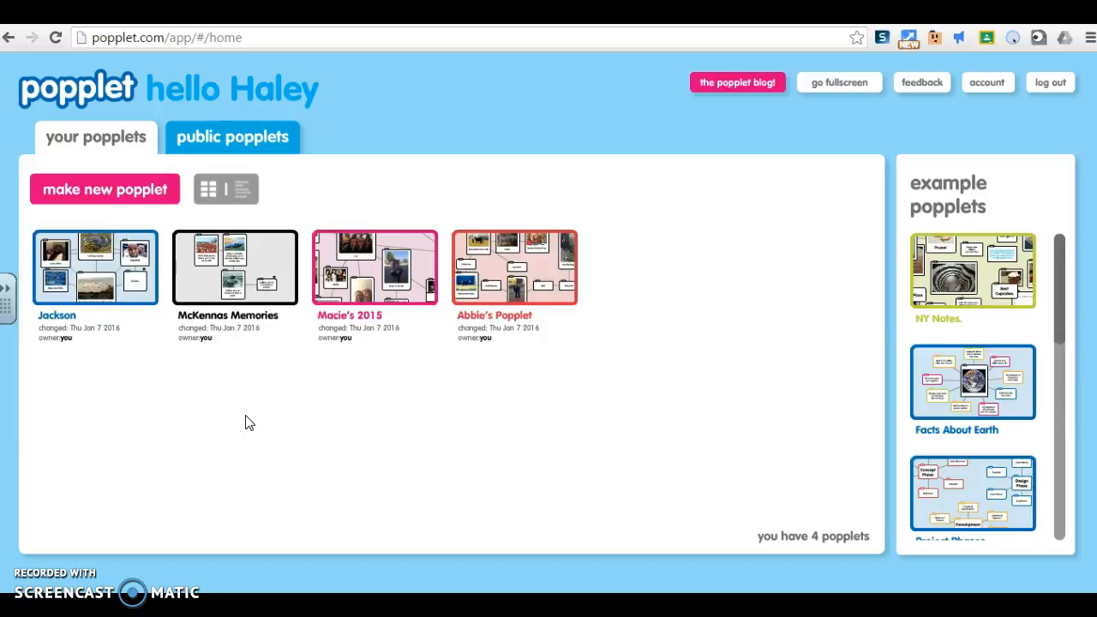
# Create a new popplet named "Tutorial" with the green colour
pyautogui.click(105, 196)
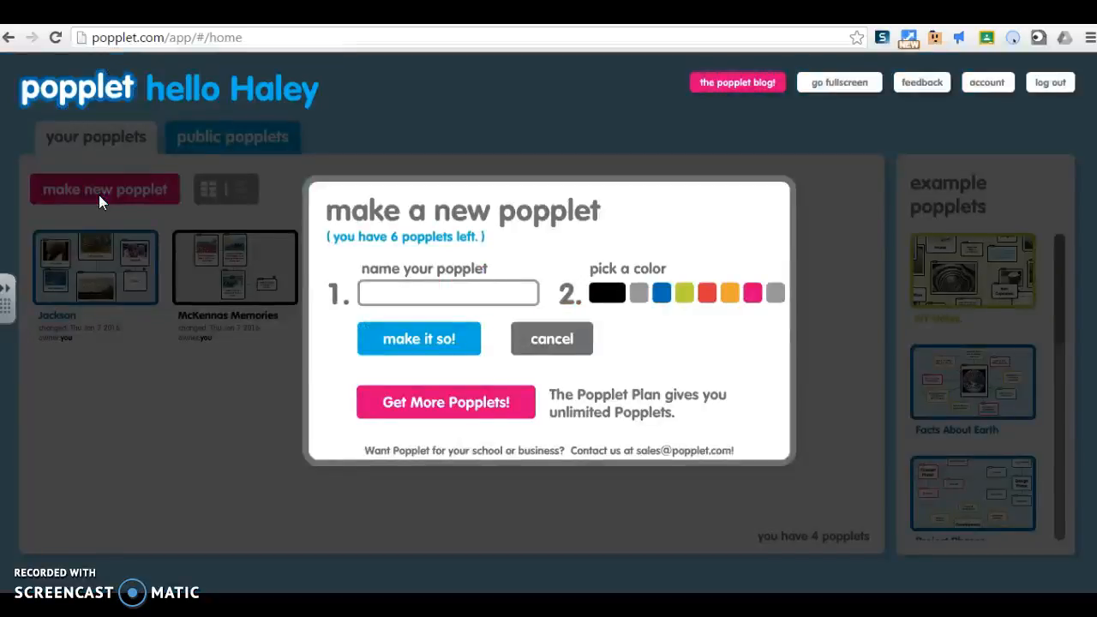
pyautogui.click(403, 291)
pyautogui.write('Tutorial')
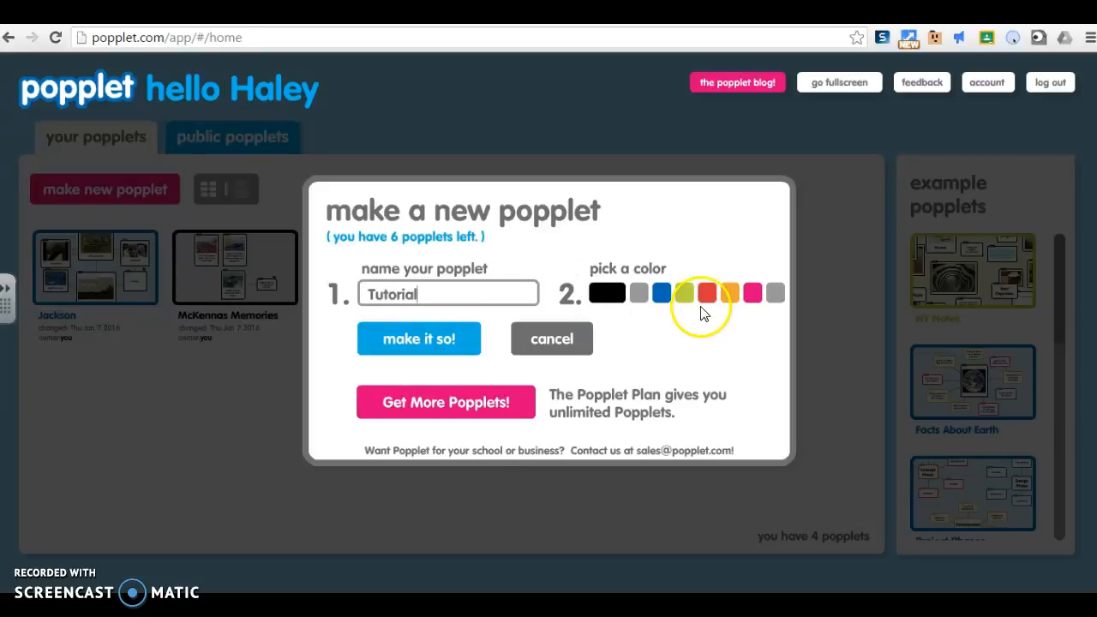
pyautogui.click(753, 289)
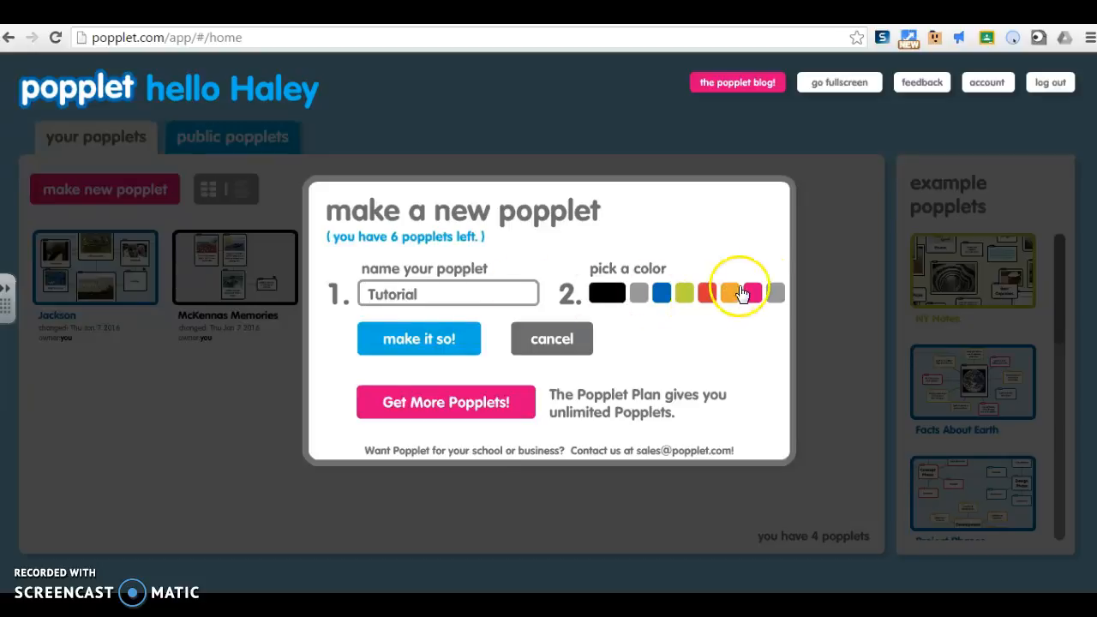
pyautogui.click(681, 296)
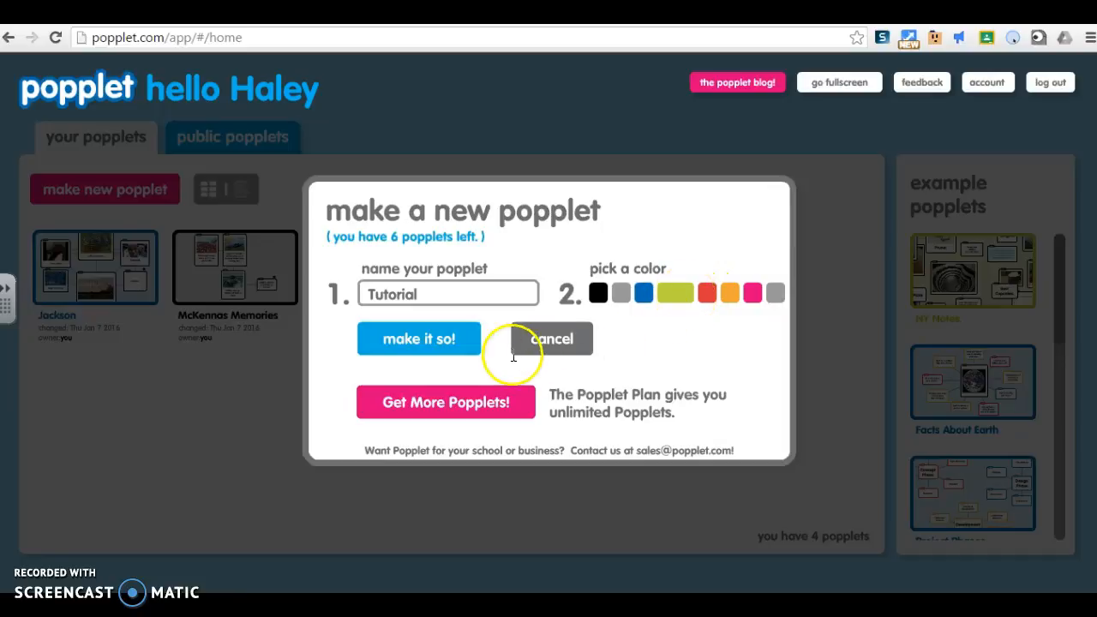
pyautogui.click(448, 343)
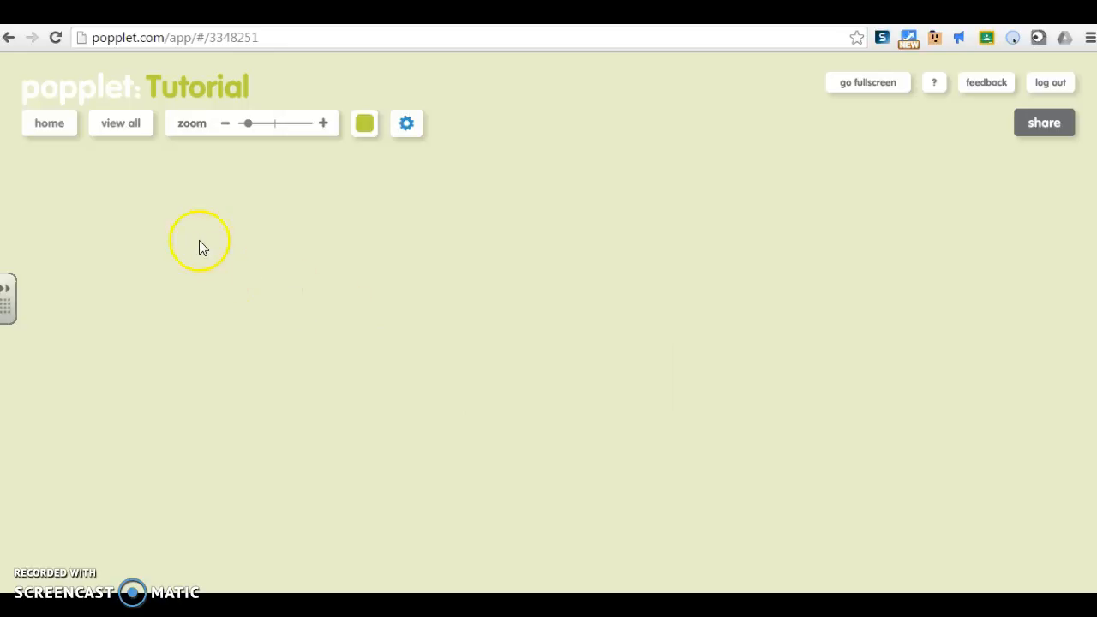
# Add a new popple to the empty board and enter the text "Hello there!" in it
pyautogui.click(407, 133)
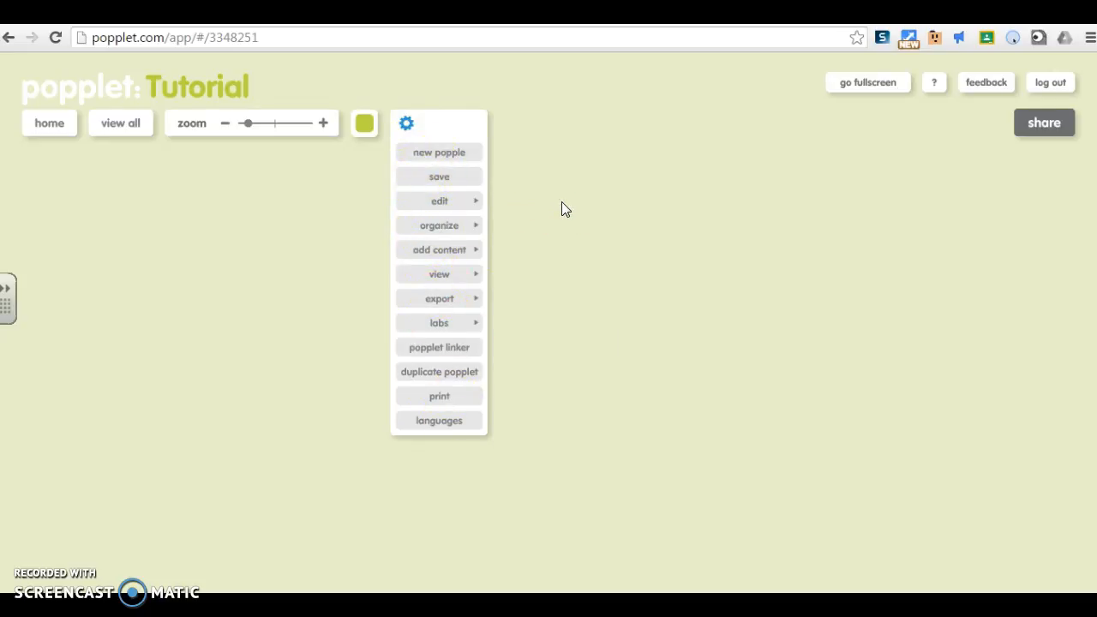
pyautogui.click(438, 159)
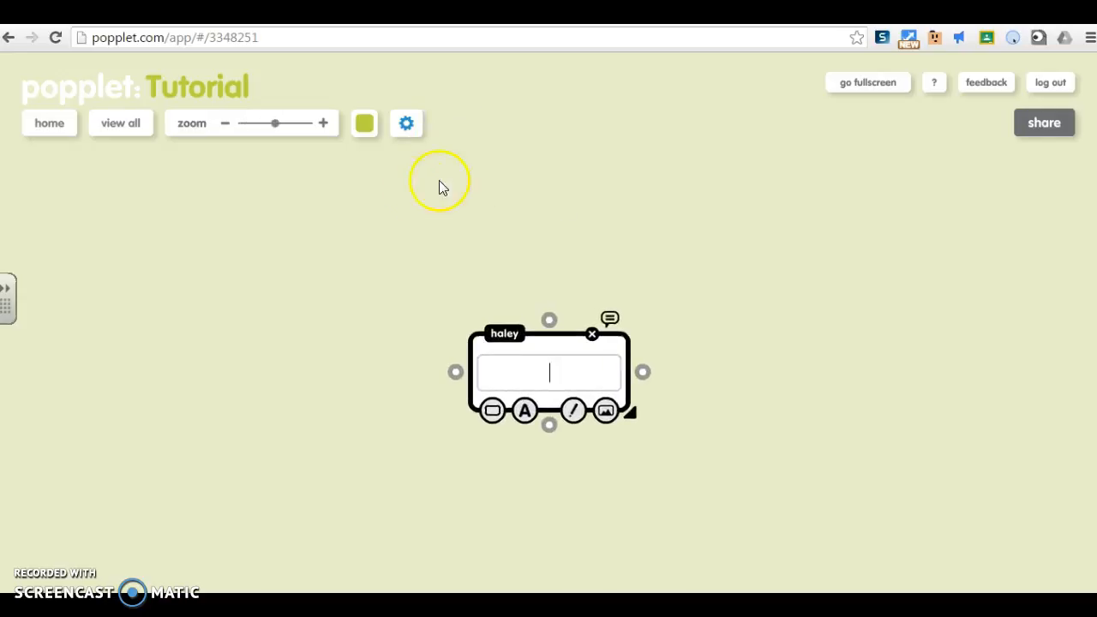
pyautogui.click(686, 374)
pyautogui.click(538, 372)
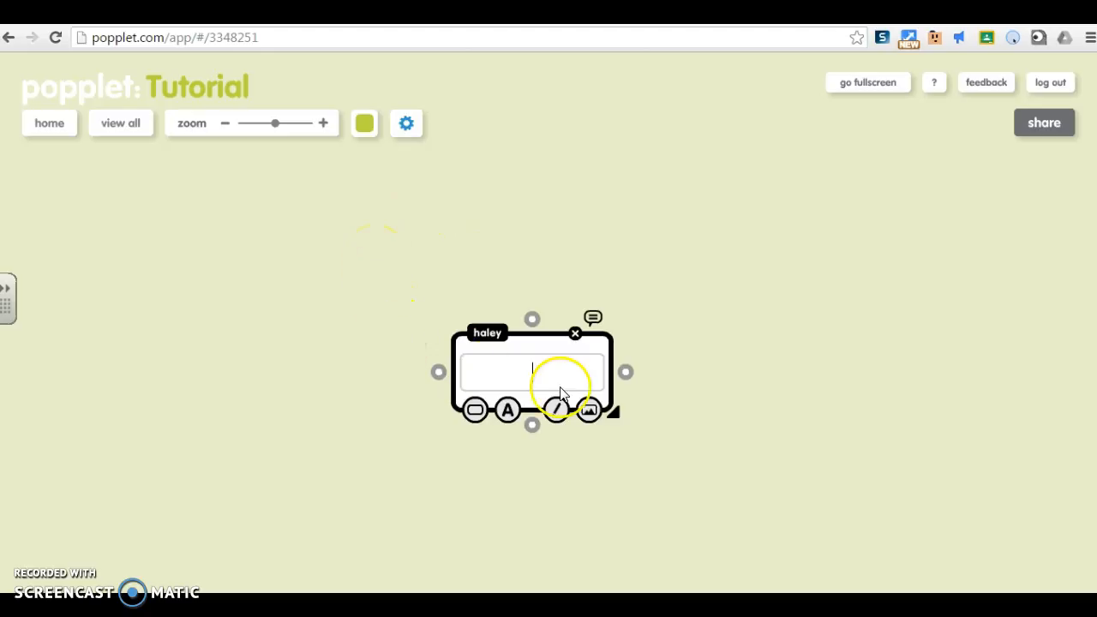
pyautogui.write('Hel')
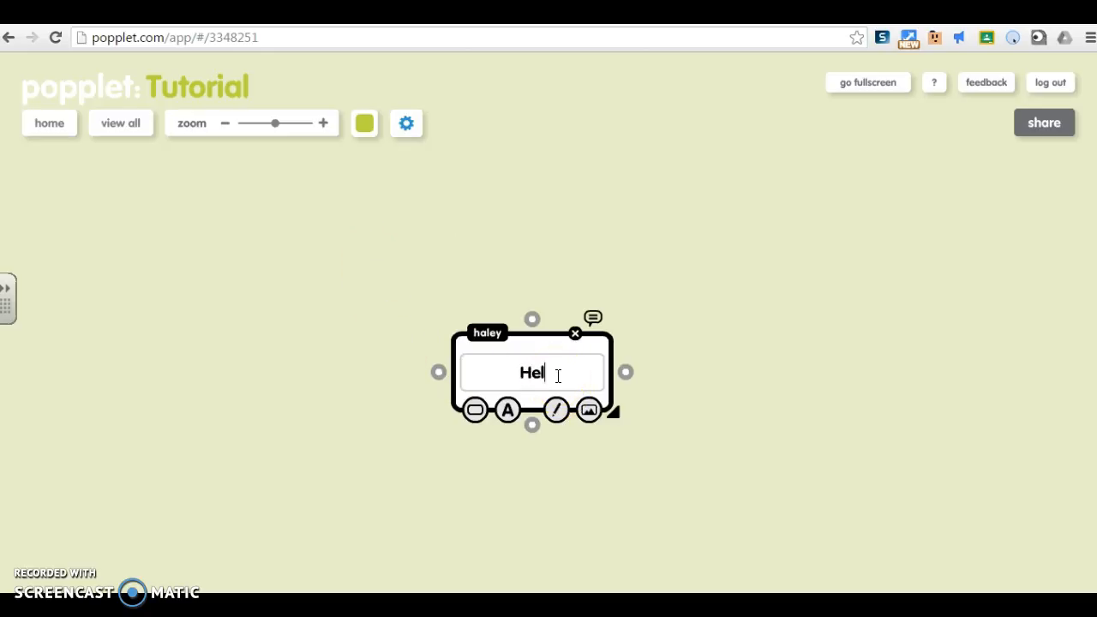
pyautogui.write('lo there!')
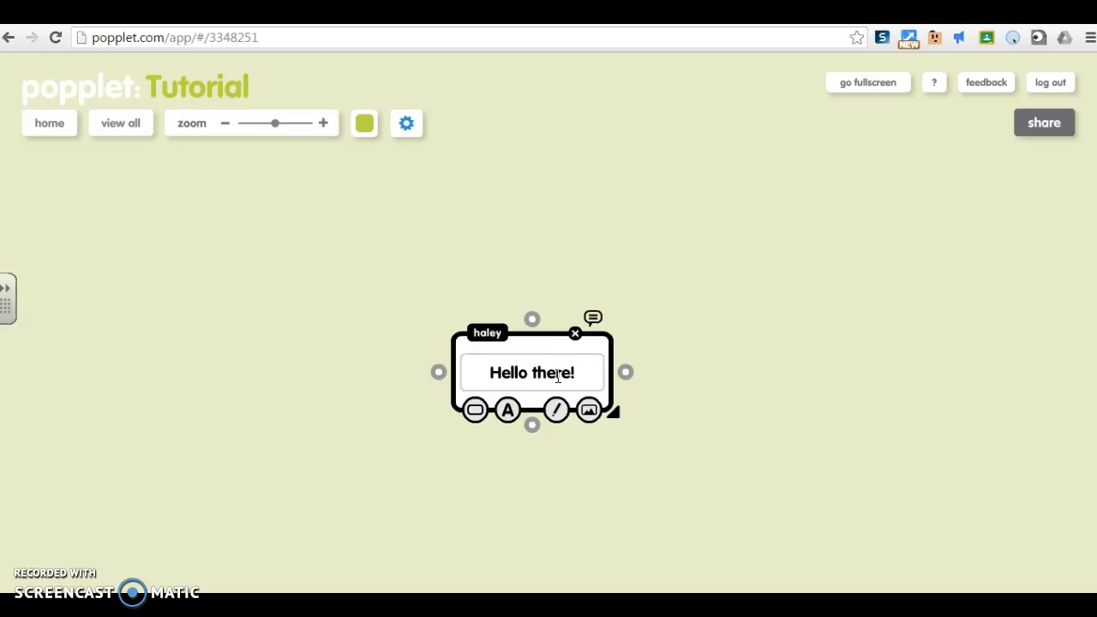
# Try blue and red for the "Hello there!" popple's border and settle on pink
pyautogui.click(475, 408)
pyautogui.click(509, 453)
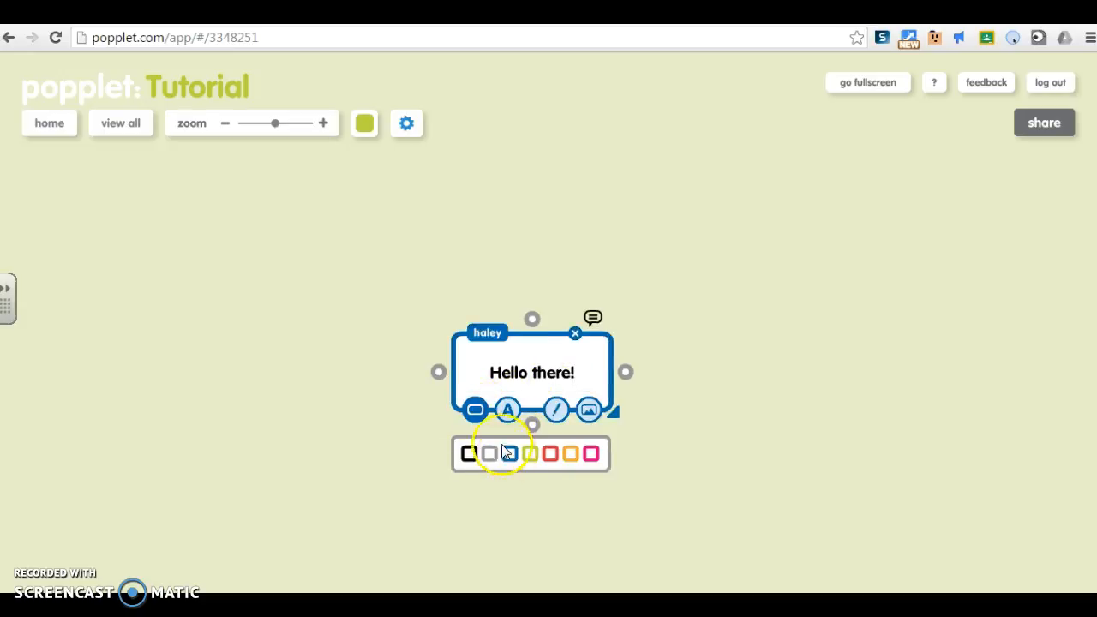
pyautogui.click(551, 453)
pyautogui.click(590, 456)
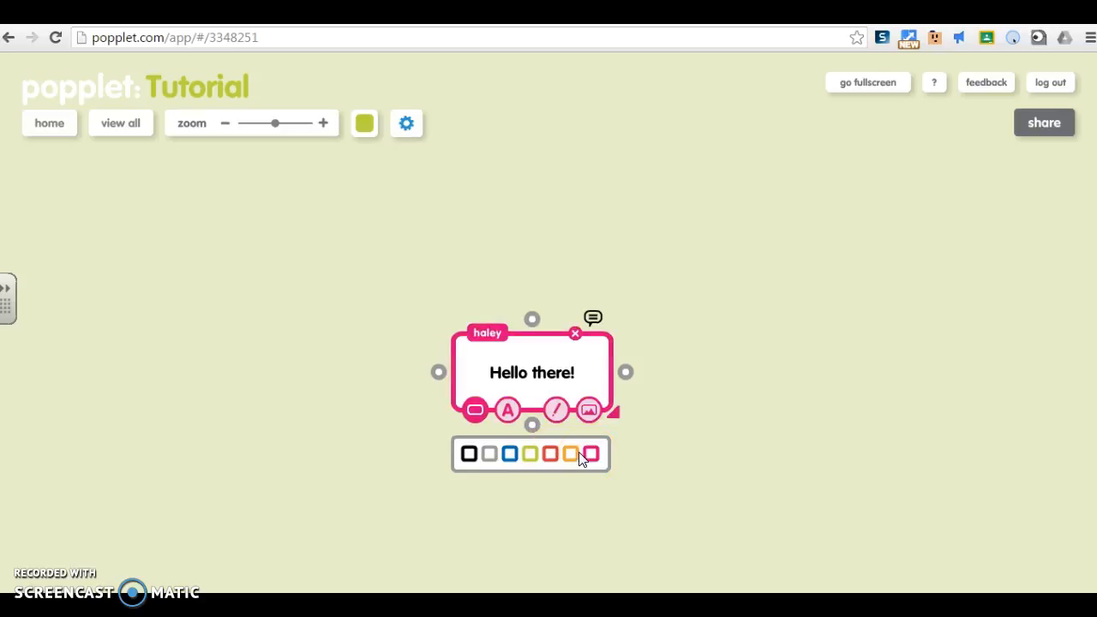
# Draw a simple hand shape in black above the "Hello there!" text with the popple's drawing tool
pyautogui.click(556, 409)
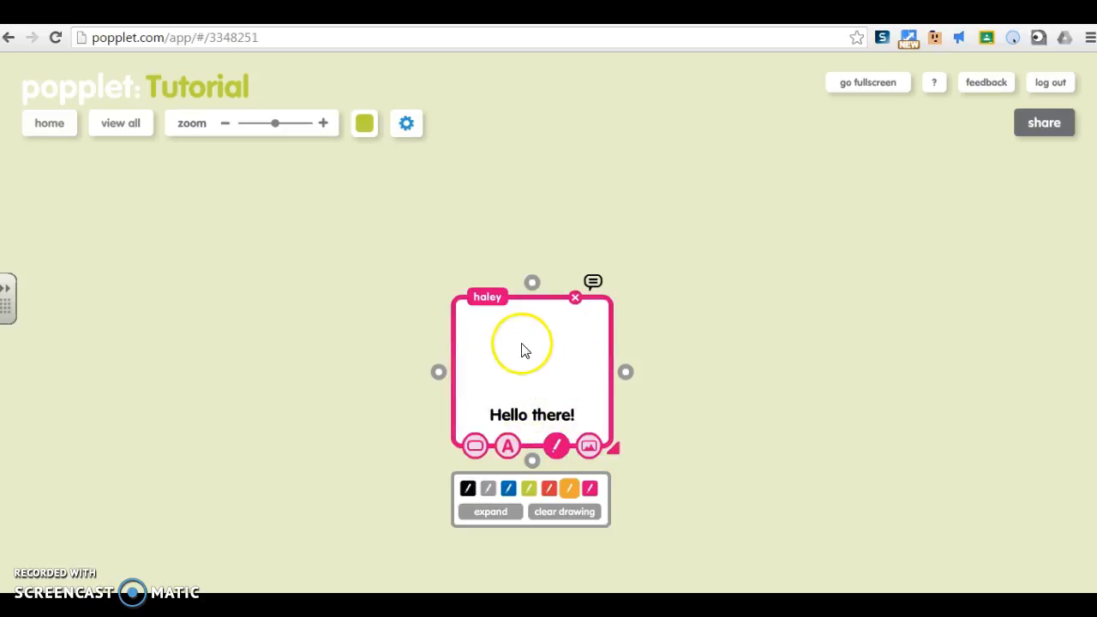
pyautogui.moveTo(511, 321)
pyautogui.mouseDown()
pyautogui.moveTo(511, 347)
pyautogui.moveTo(531, 348)
pyautogui.moveTo(526, 384)
pyautogui.moveTo(548, 367)
pyautogui.mouseUp()
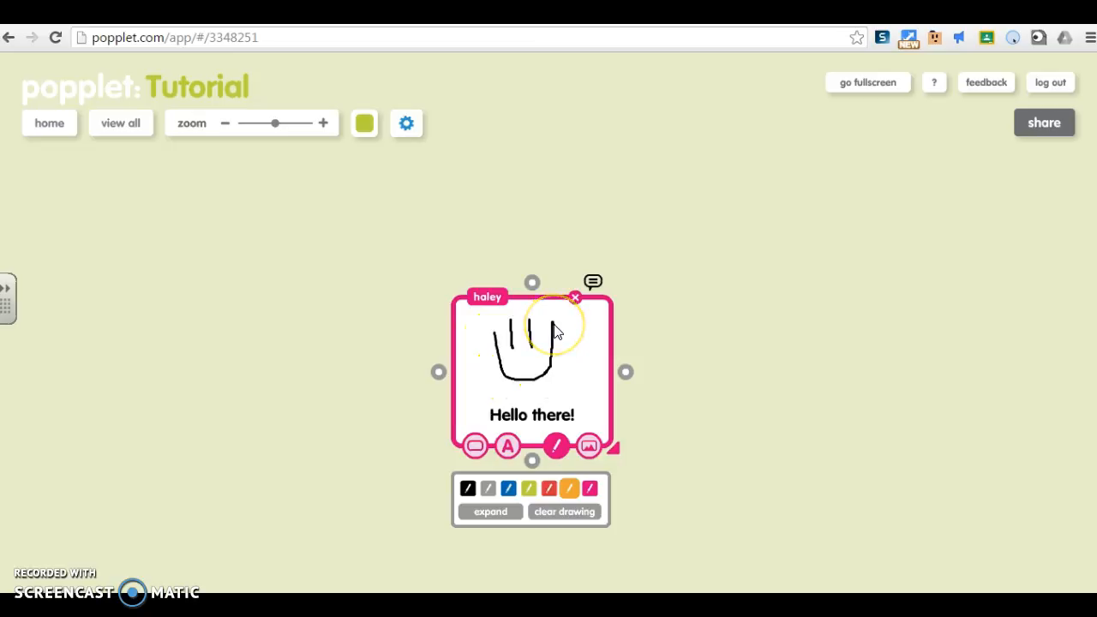
# Add the mountain landscape image "A" from the computer's Pictures library to the "Hello there!" popple
pyautogui.click(591, 447)
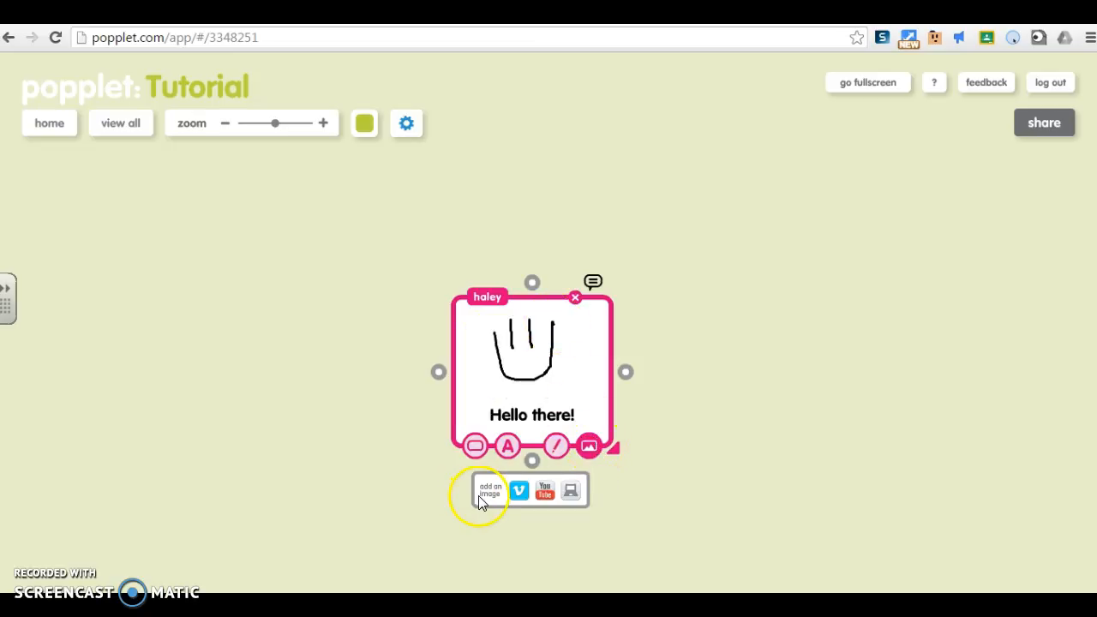
pyautogui.click(573, 494)
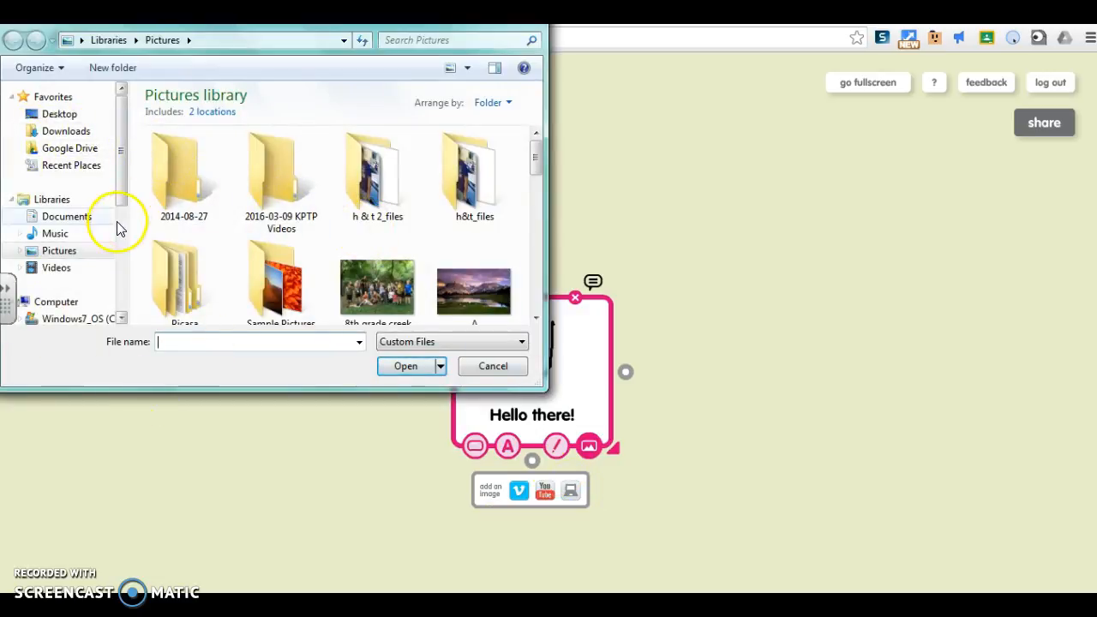
pyautogui.click(484, 283)
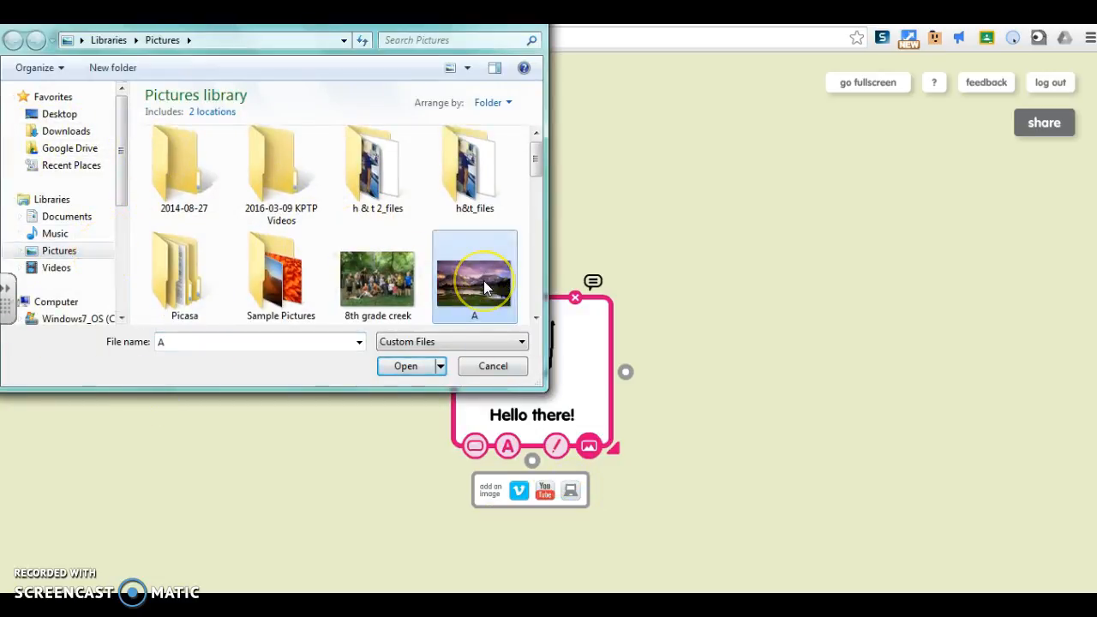
pyautogui.click(402, 368)
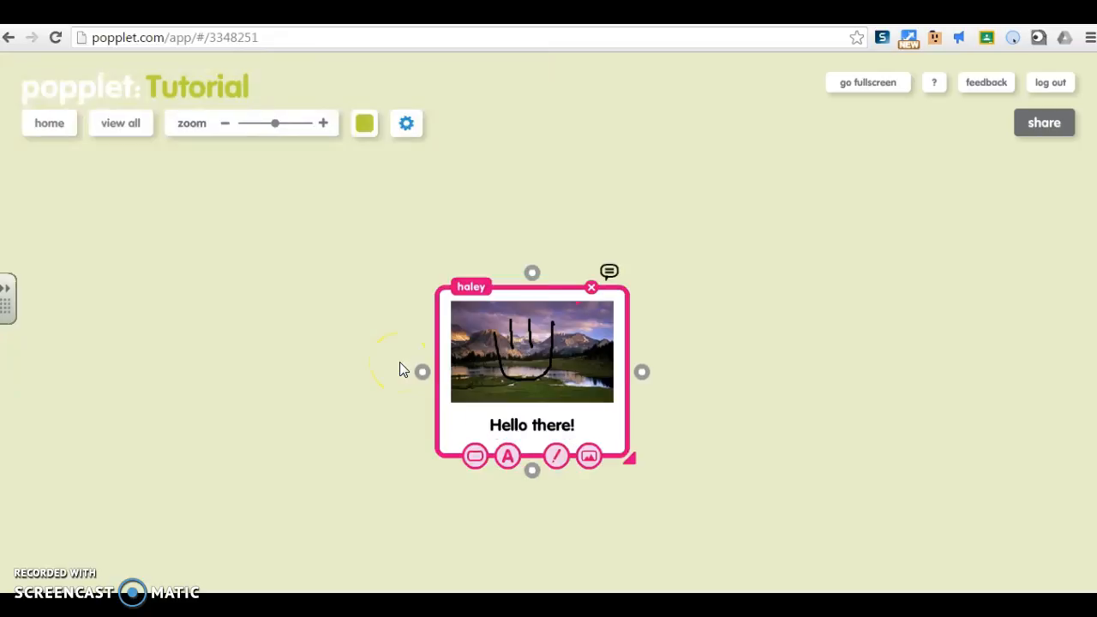
# Clear the freehand drawing from the popple's landscape image
pyautogui.moveTo(488, 334)
pyautogui.mouseDown()
pyautogui.moveTo(549, 366)
pyautogui.moveTo(531, 341)
pyautogui.moveTo(477, 343)
pyautogui.moveTo(543, 392)
pyautogui.moveTo(564, 346)
pyautogui.mouseUp()
pyautogui.click(556, 454)
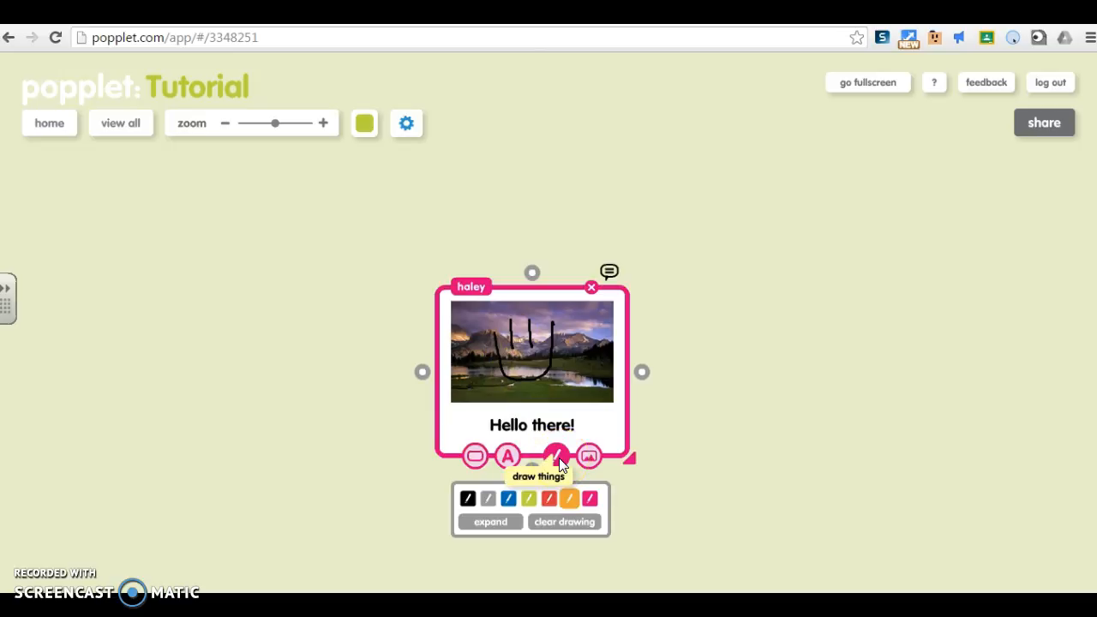
pyautogui.click(560, 488)
pyautogui.click(566, 522)
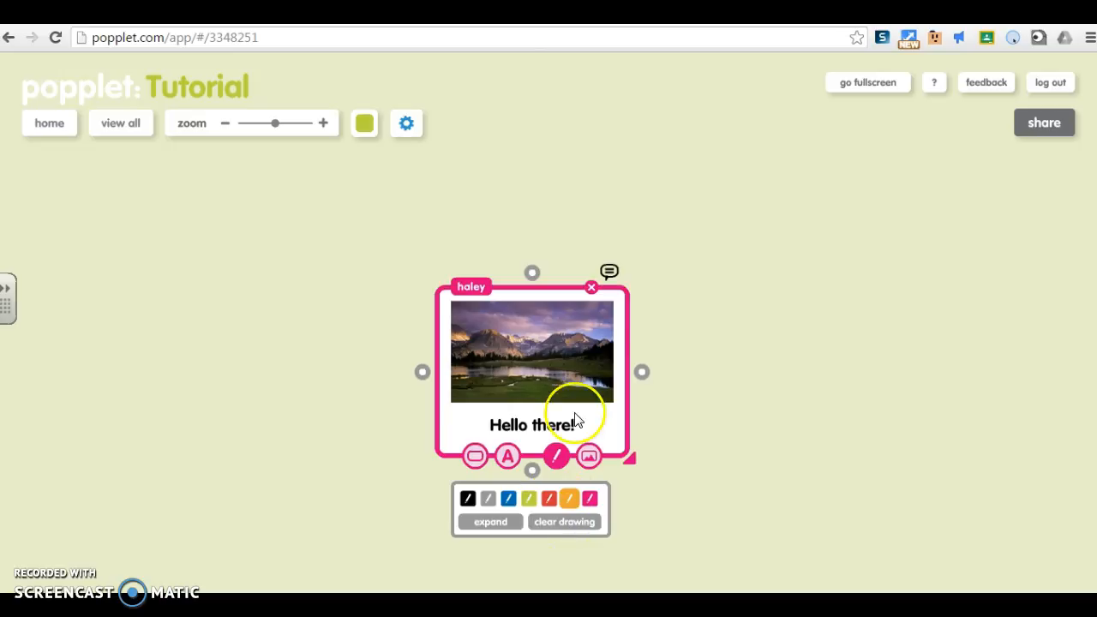
# Add the comment "Pretty picture!" to the "Hello there!" popple and close its comment view
pyautogui.click(610, 271)
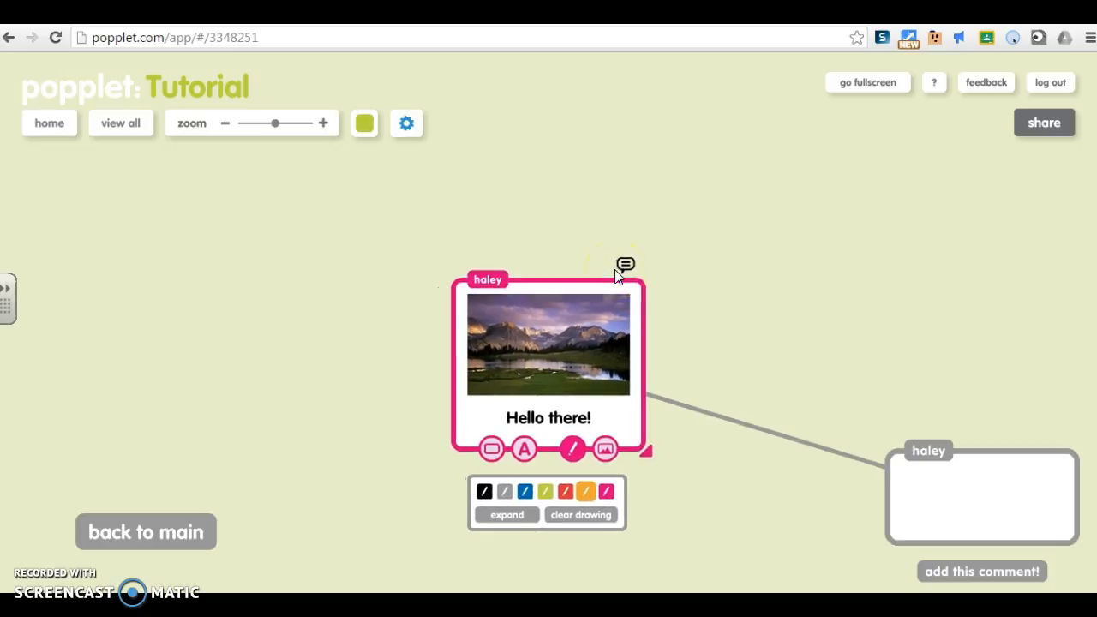
pyautogui.click(965, 500)
pyautogui.write('Pretty picture!')
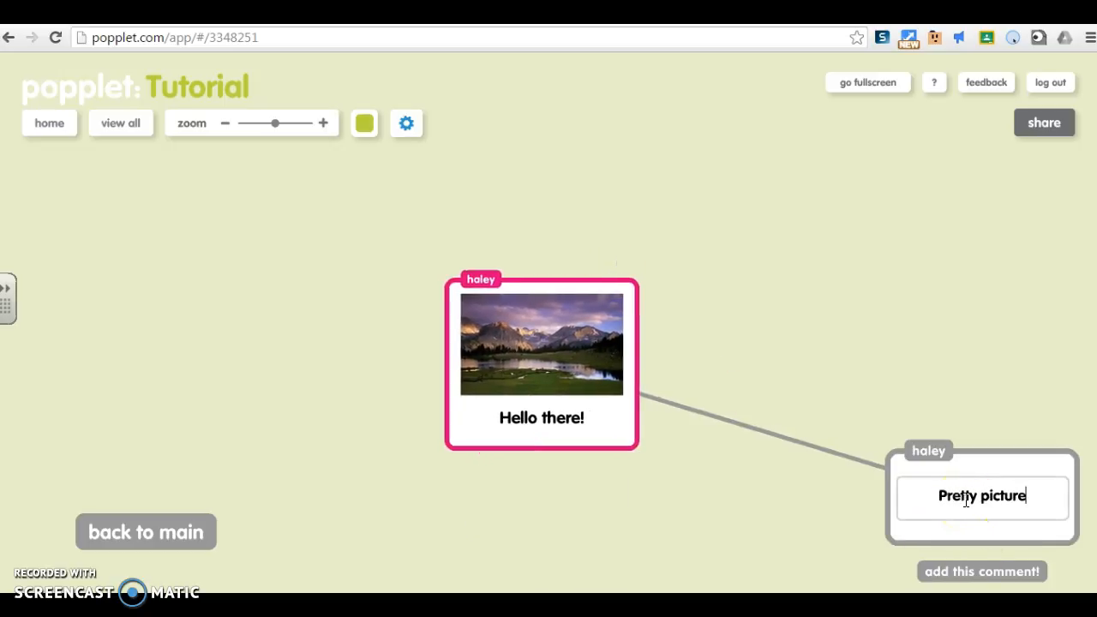
pyautogui.click(983, 535)
pyautogui.click(992, 574)
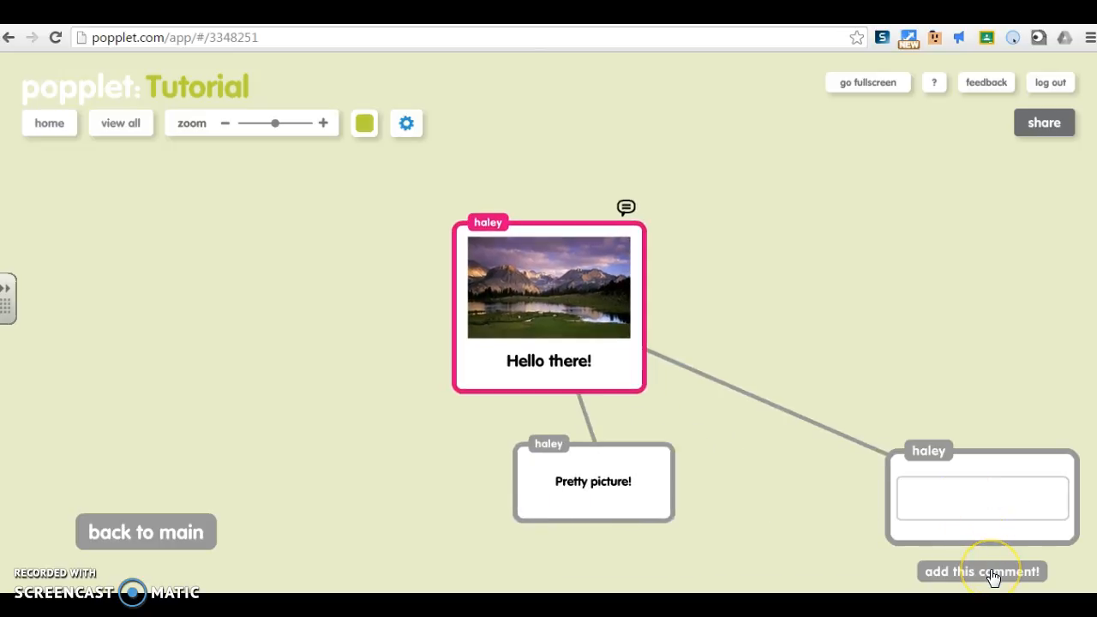
pyautogui.click(624, 206)
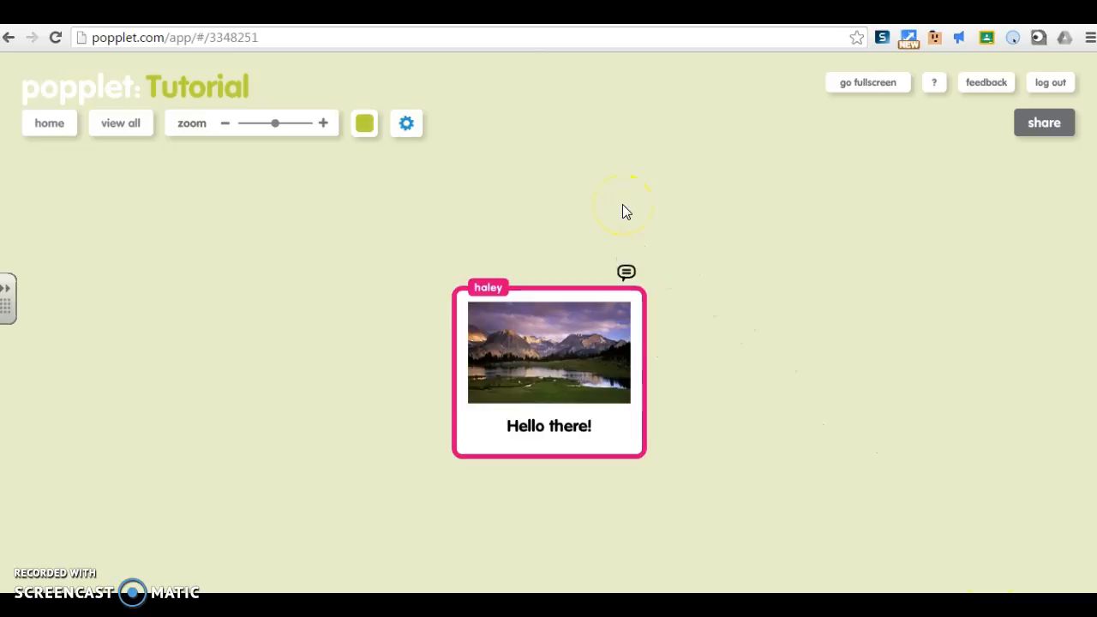
# Reopen the "Hello there!" popple's comments to view them, and close the comment view again
pyautogui.click(626, 273)
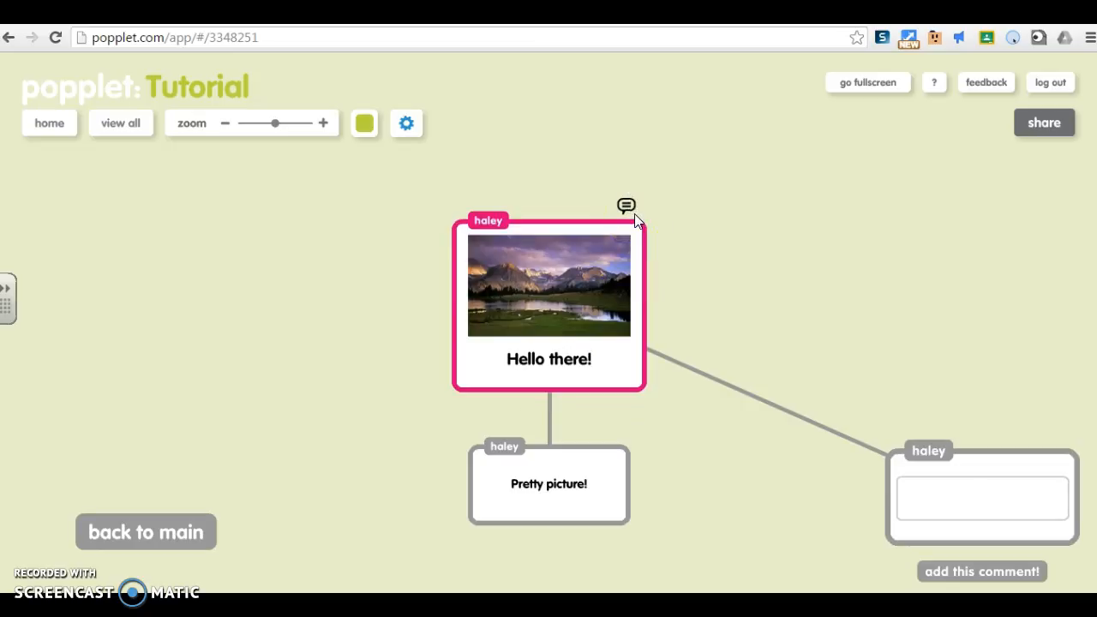
pyautogui.click(579, 418)
pyautogui.click(626, 211)
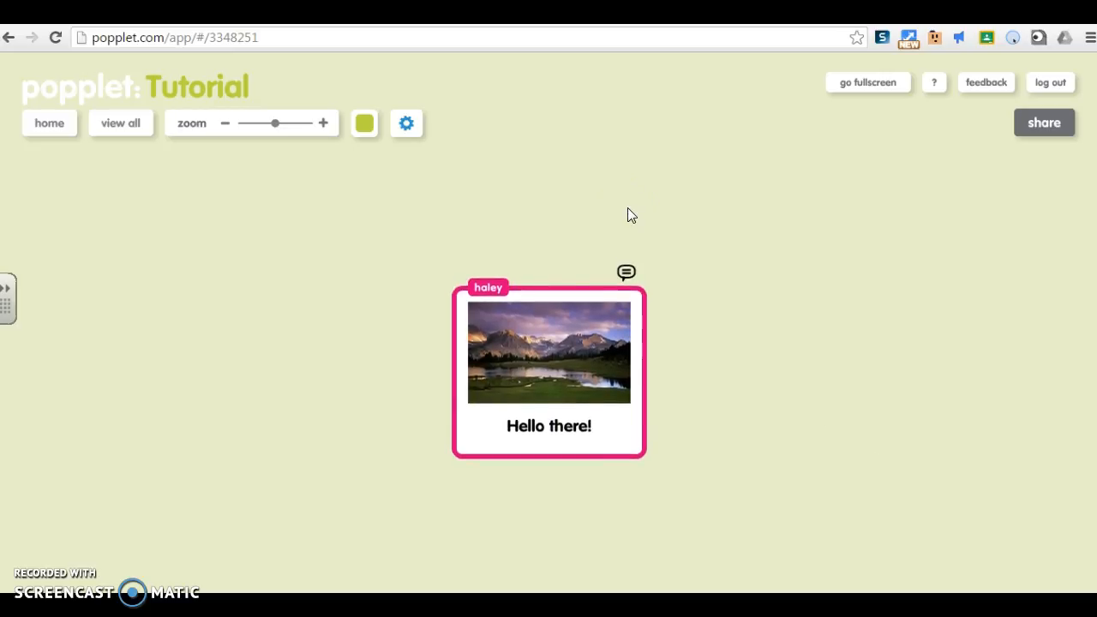
# Enlarge the "Hello there!" popple slightly by its corners
pyautogui.click(598, 272)
pyautogui.click(614, 439)
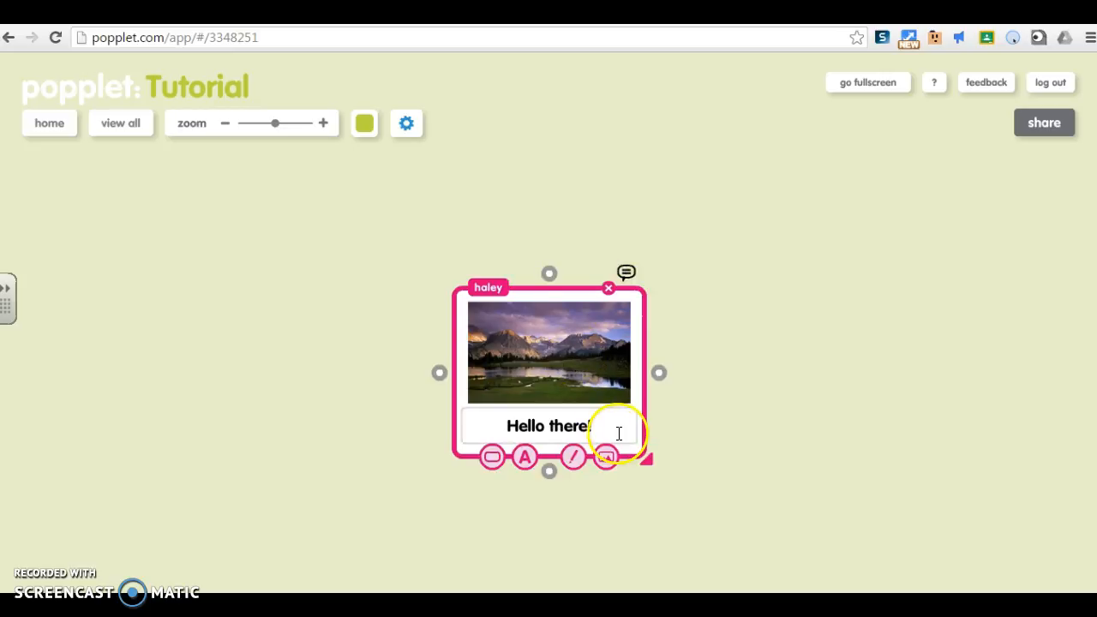
pyautogui.moveTo(650, 465)
pyautogui.mouseDown()
pyautogui.moveTo(711, 487)
pyautogui.moveTo(654, 465)
pyautogui.mouseUp()
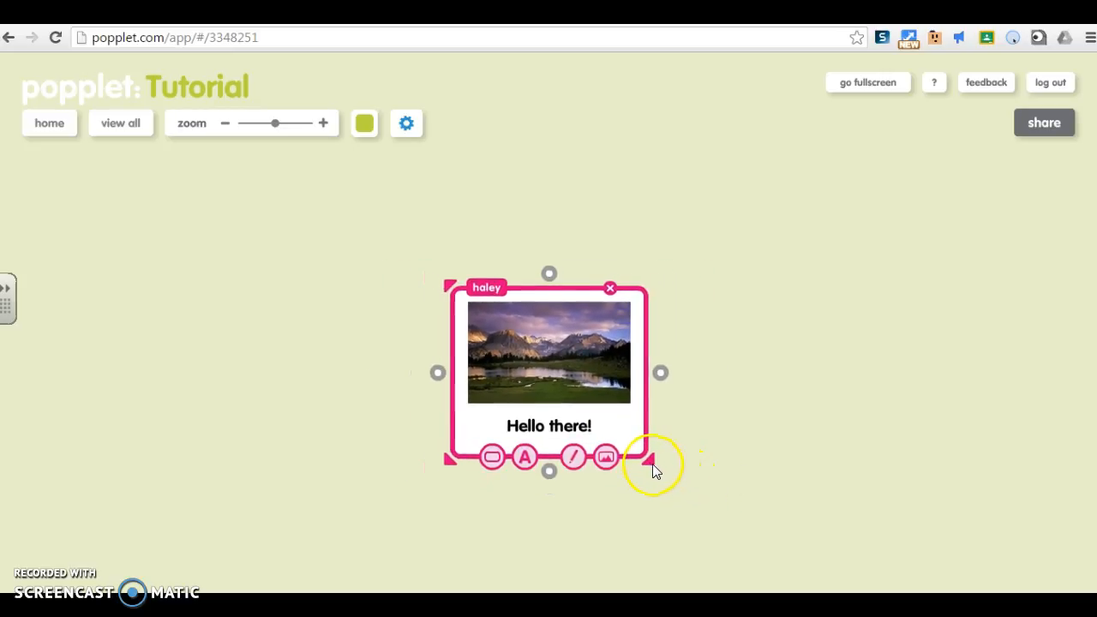
pyautogui.moveTo(446, 290)
pyautogui.mouseDown()
pyautogui.moveTo(431, 247)
pyautogui.moveTo(431, 283)
pyautogui.mouseUp()
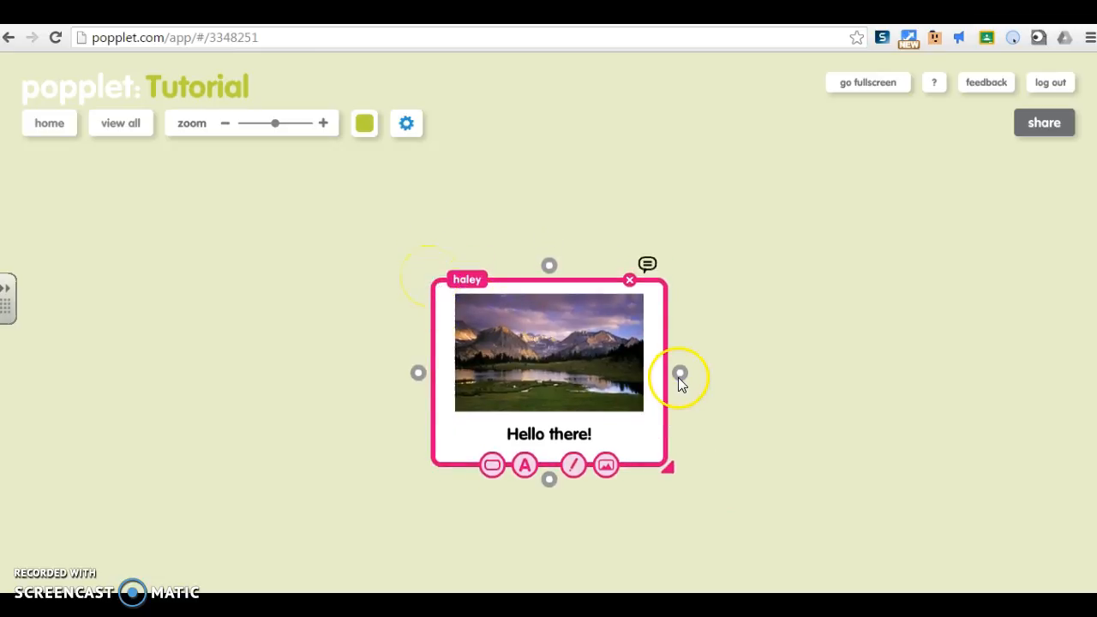
# Add a connected popple on the right side of the "Hello there!" popple and enter the text "Hello!"
pyautogui.moveTo(678, 375); pyautogui.dragTo(558, 273)
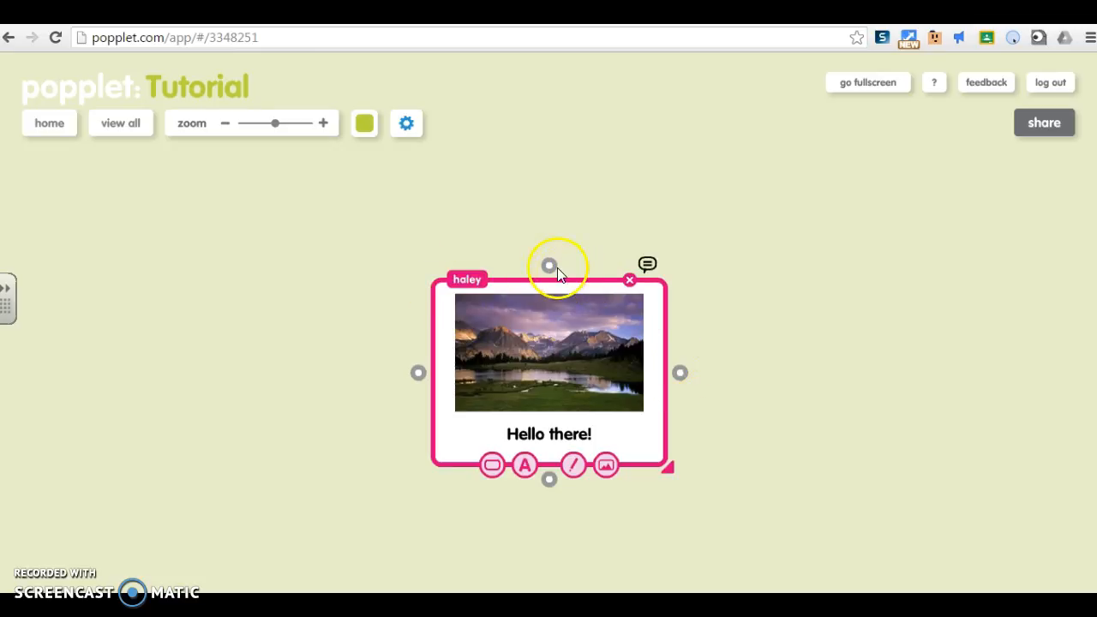
pyautogui.click(681, 374)
pyautogui.click(783, 365)
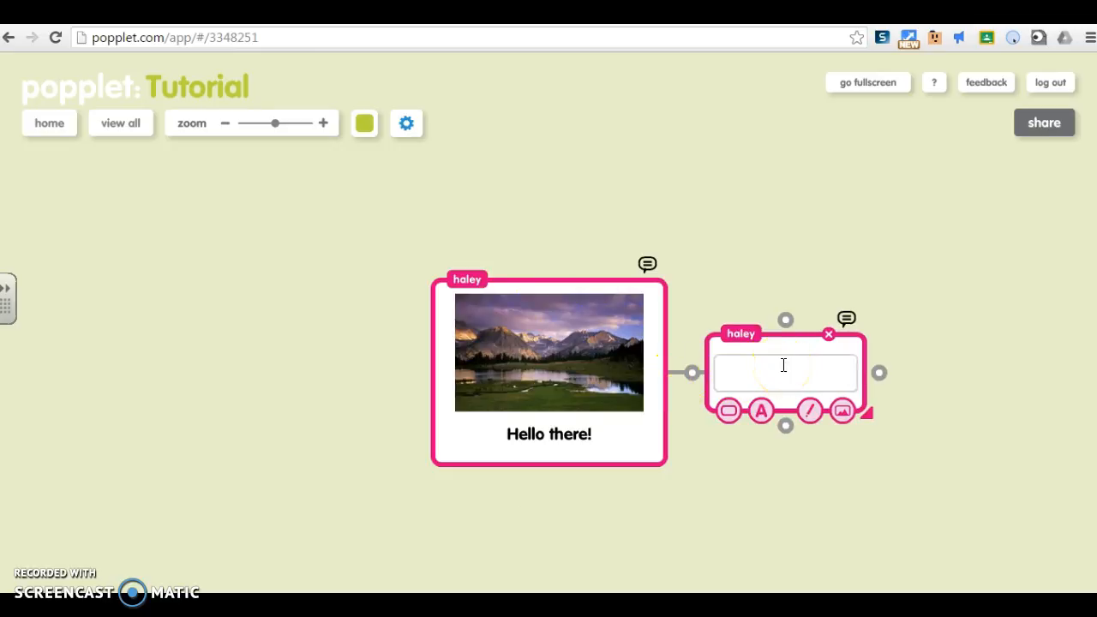
pyautogui.write('Hello!')
# Change the "Hello!" popple's border colour to blue and draw a black smiley face in it
pyautogui.click(729, 410)
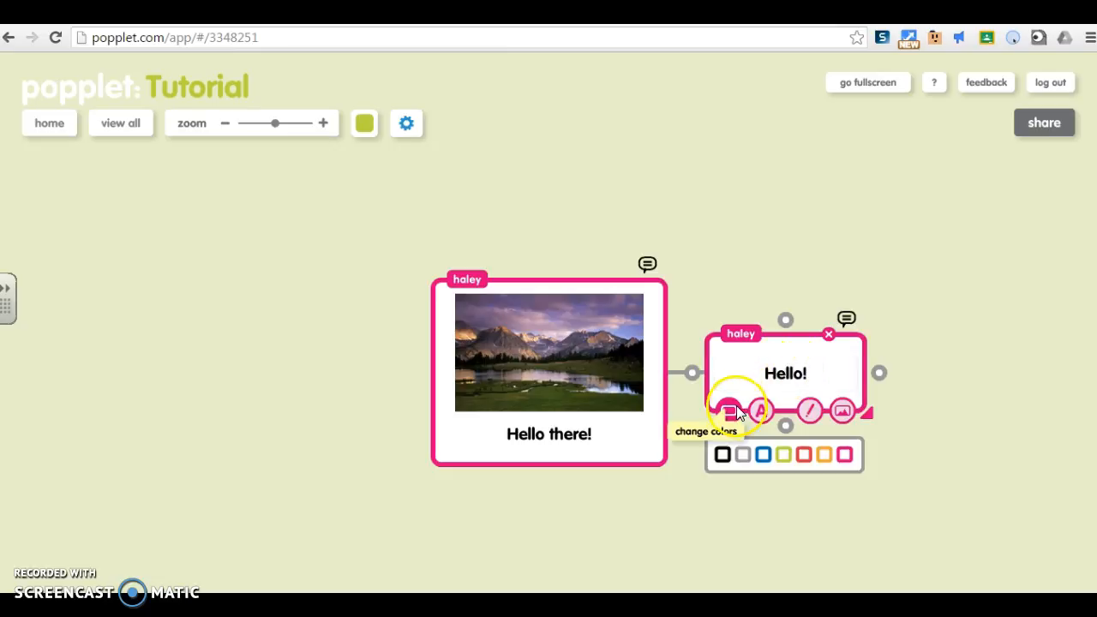
pyautogui.click(763, 454)
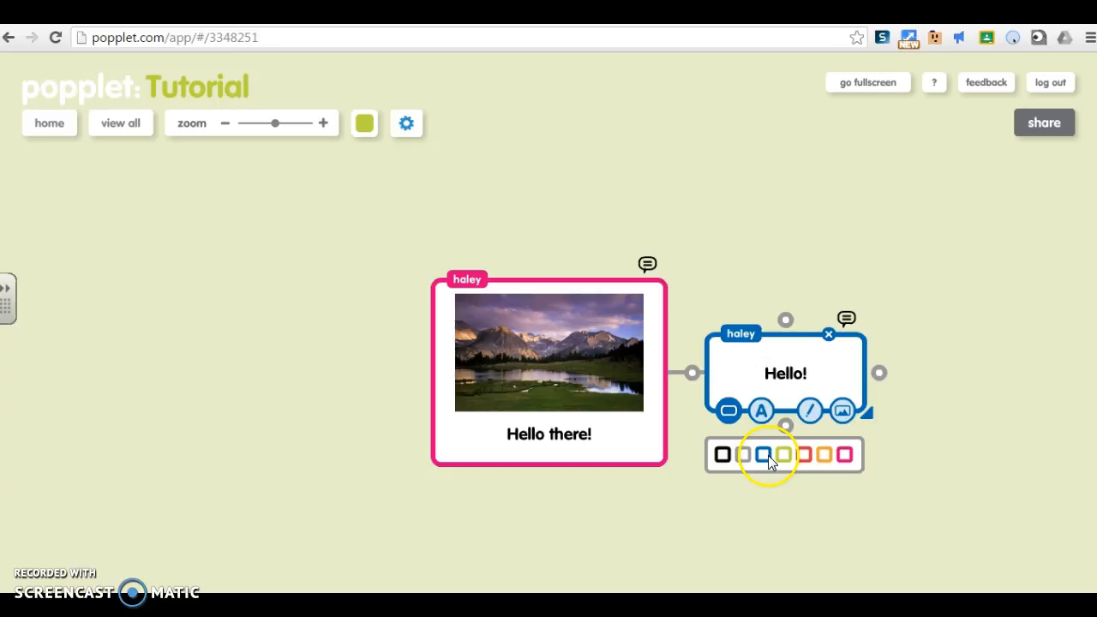
pyautogui.click(809, 411)
pyautogui.moveTo(763, 334)
pyautogui.mouseDown()
pyautogui.moveTo(770, 352)
pyautogui.moveTo(786, 353)
pyautogui.moveTo(769, 392)
pyautogui.moveTo(817, 352)
pyautogui.mouseUp()
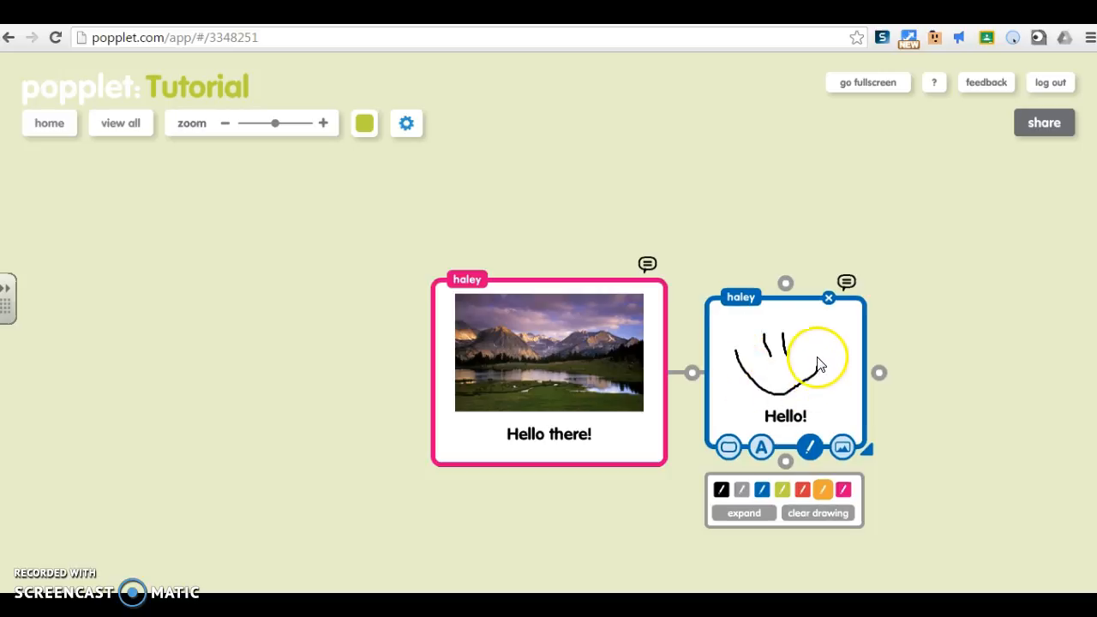
# Show the "Hello!" popple's upload options and its comment view, and return to the main popplet
pyautogui.click(842, 445)
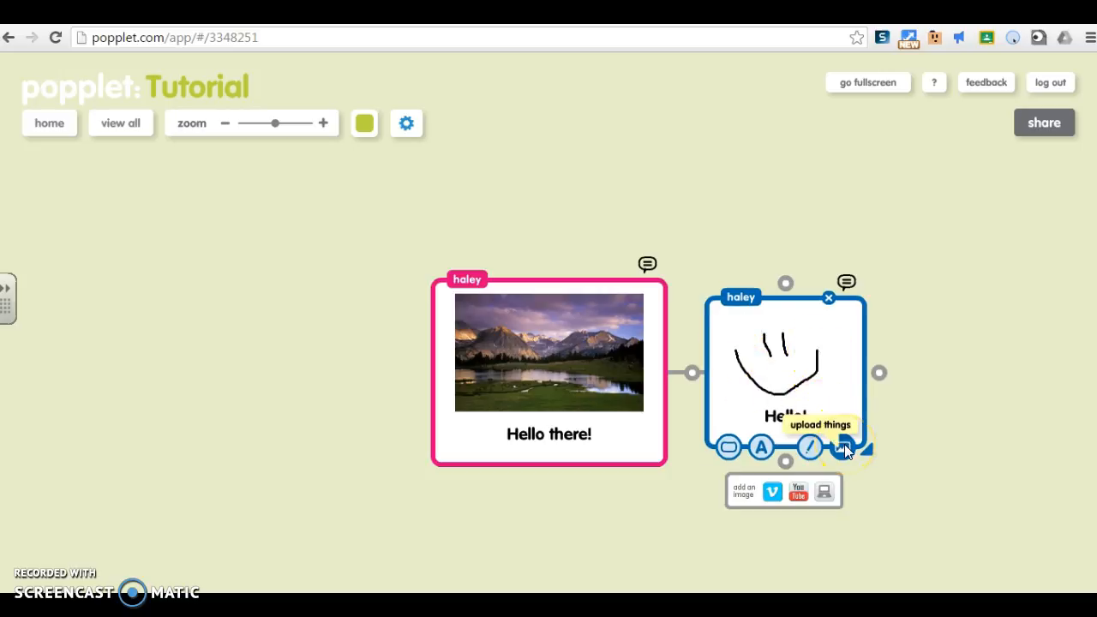
pyautogui.click(846, 282)
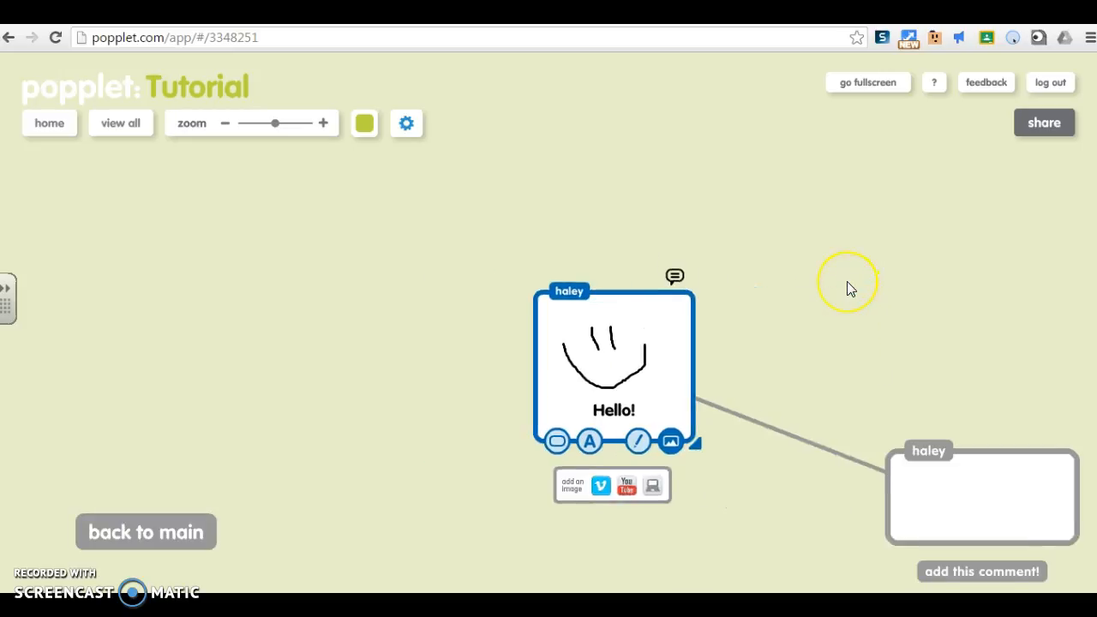
pyautogui.click(612, 275)
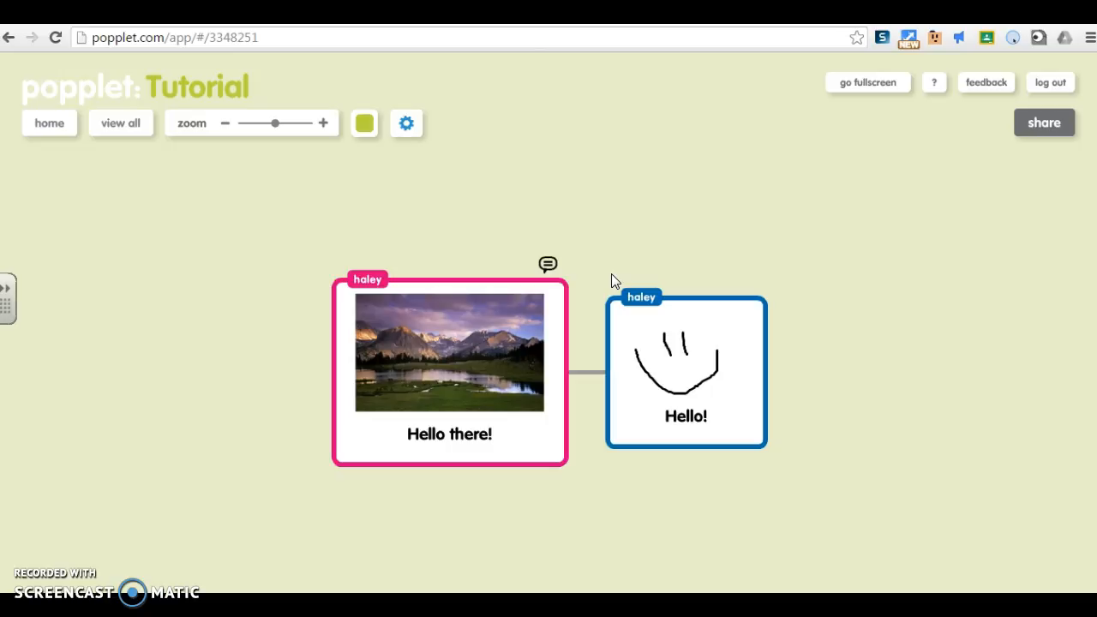
# Save the popplet and dismiss the confirmation dialog
pyautogui.click(408, 124)
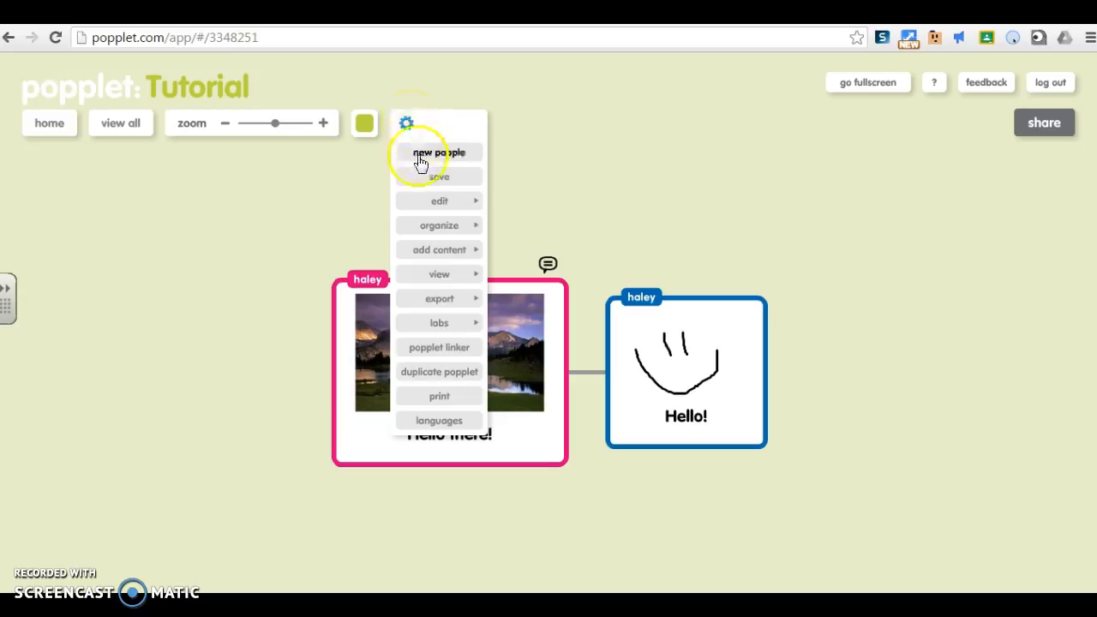
pyautogui.click(433, 177)
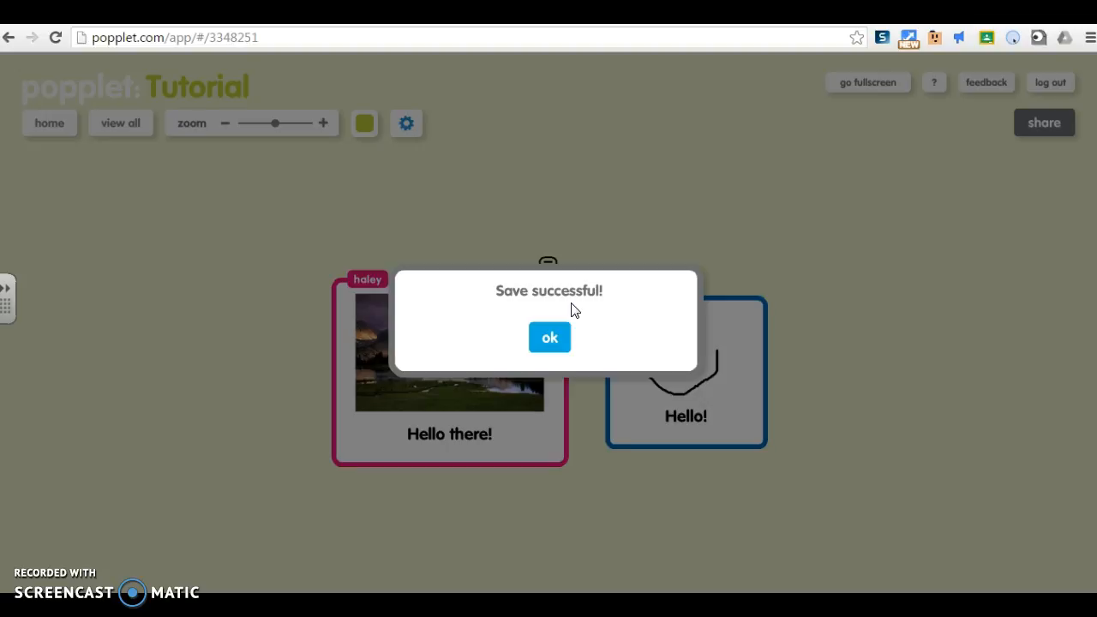
pyautogui.click(556, 338)
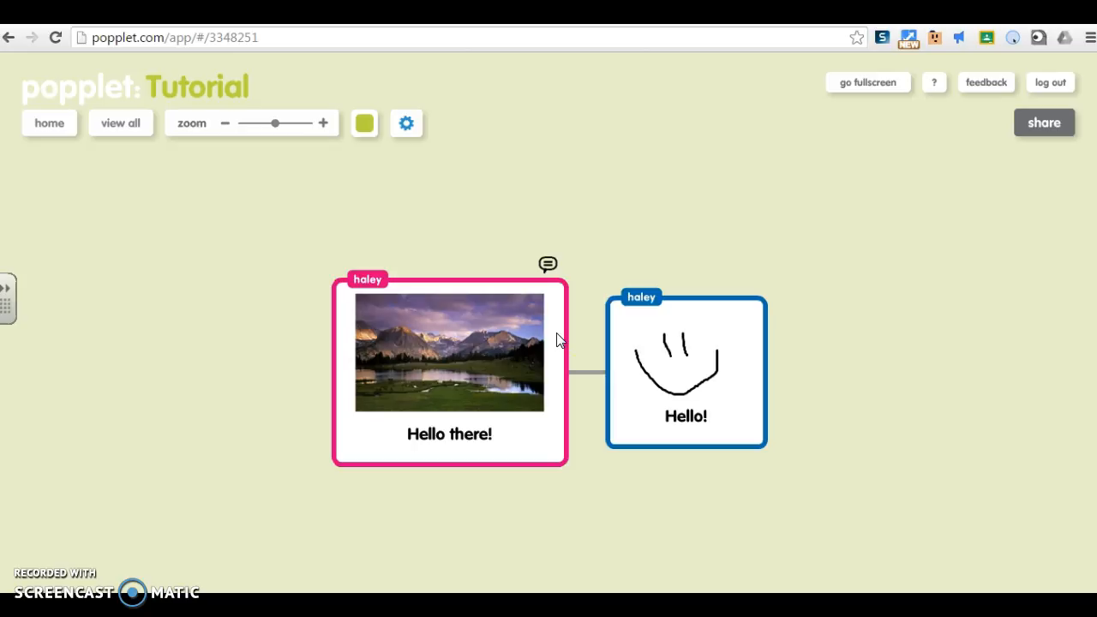
# Look at the edit commands available for the popplet
pyautogui.click(406, 126)
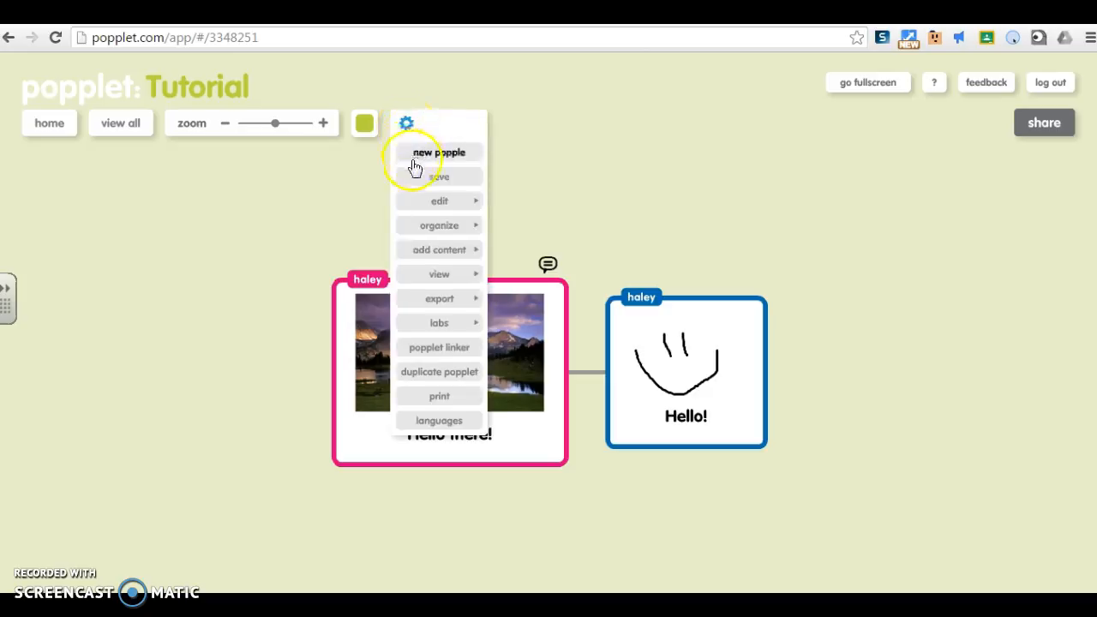
pyautogui.click(426, 202)
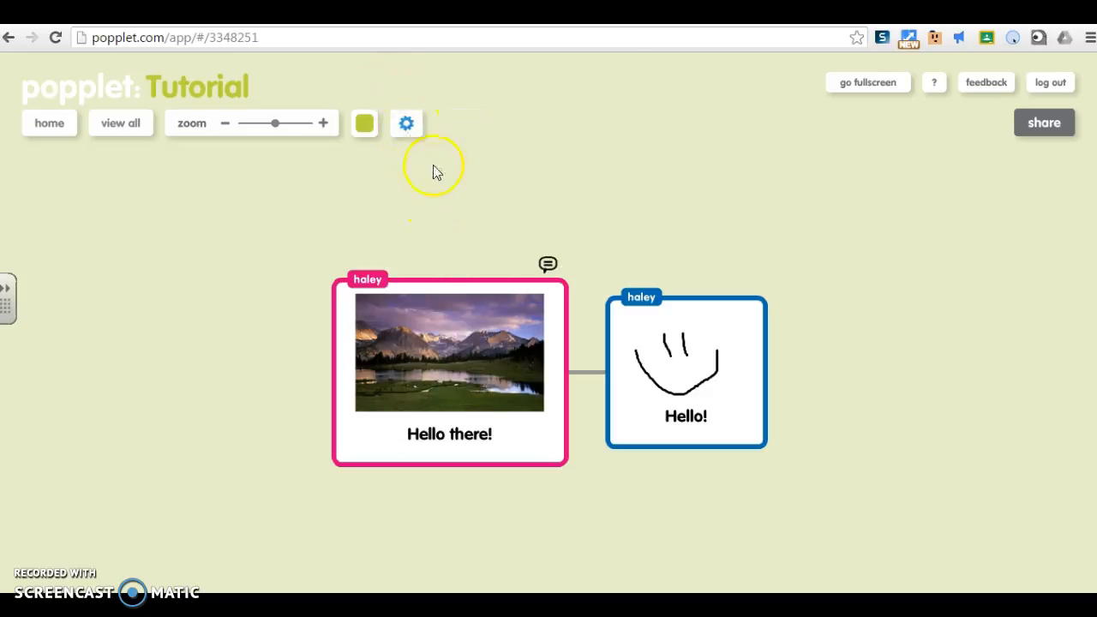
pyautogui.click(409, 133)
pyautogui.moveTo(441, 203)
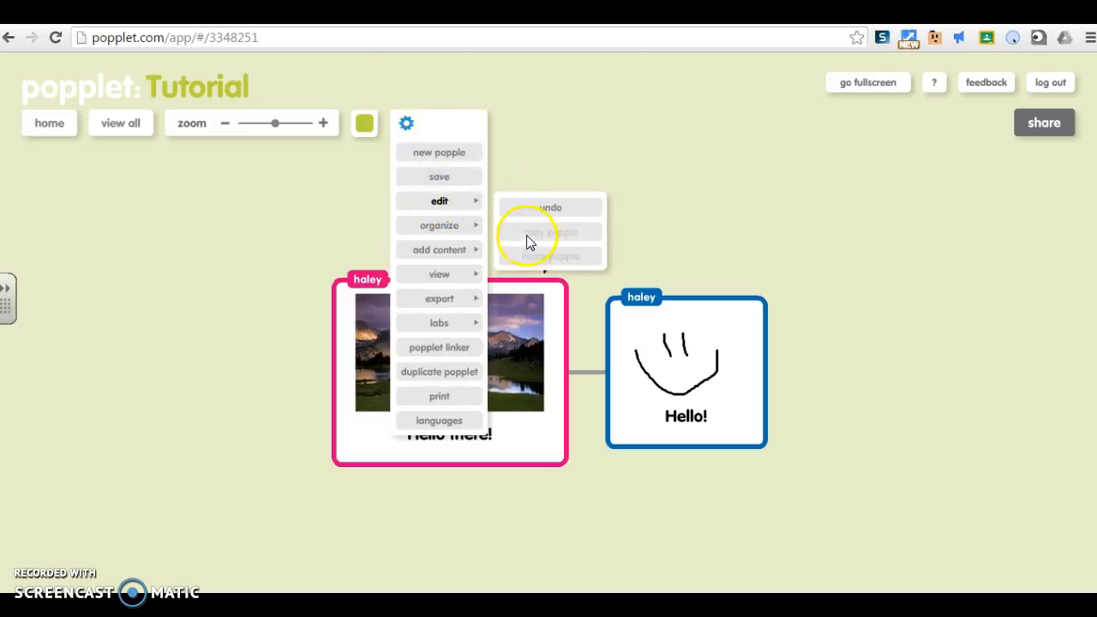
# Try to align the "Hello there!" and "Hello!" popples vertically
pyautogui.moveTo(474, 229)
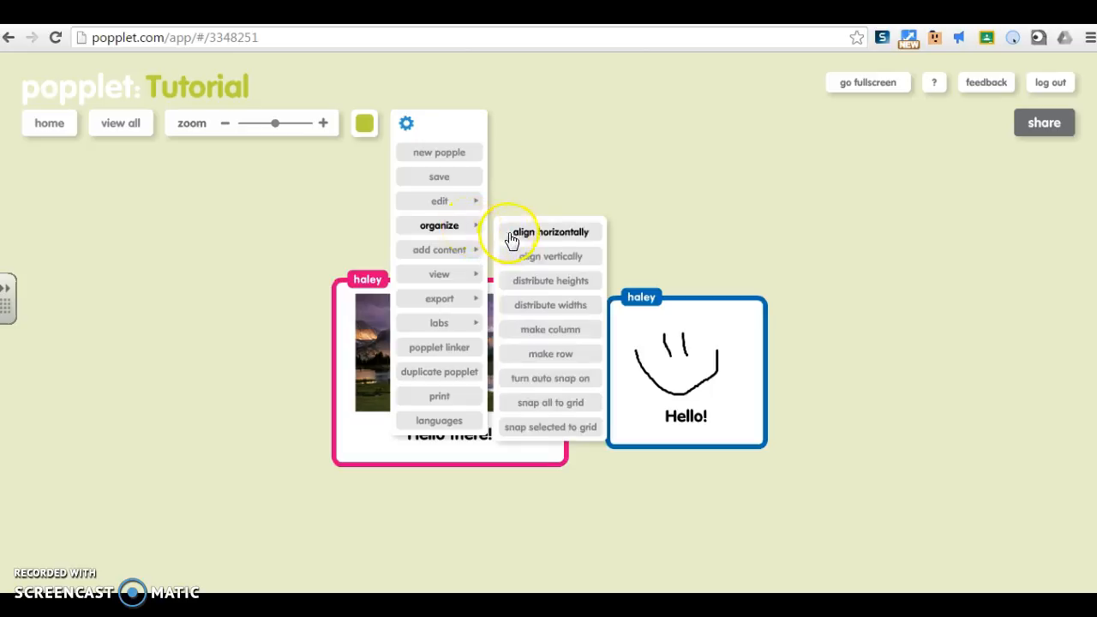
pyautogui.click(514, 257)
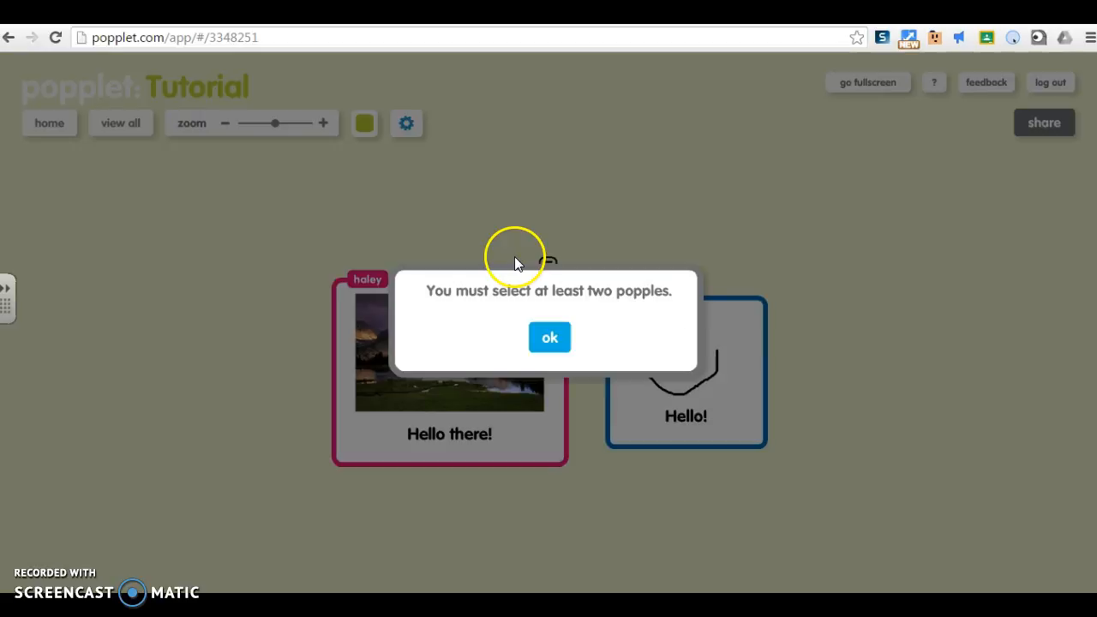
pyautogui.click(548, 336)
pyautogui.click(558, 437)
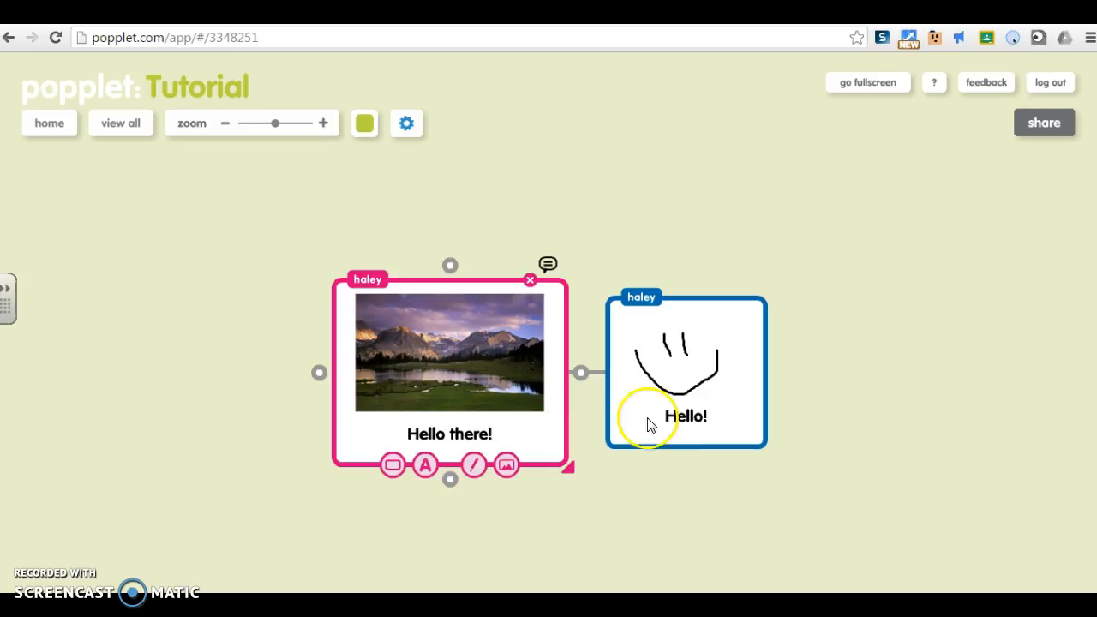
pyautogui.click(722, 401)
pyautogui.click(516, 428)
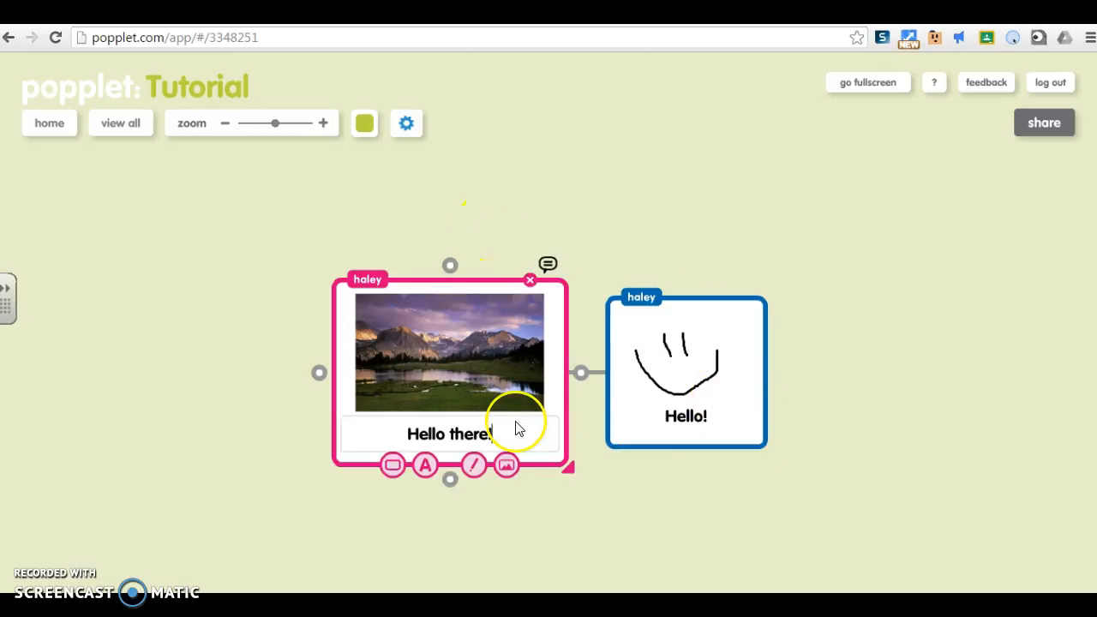
pyautogui.click(612, 416)
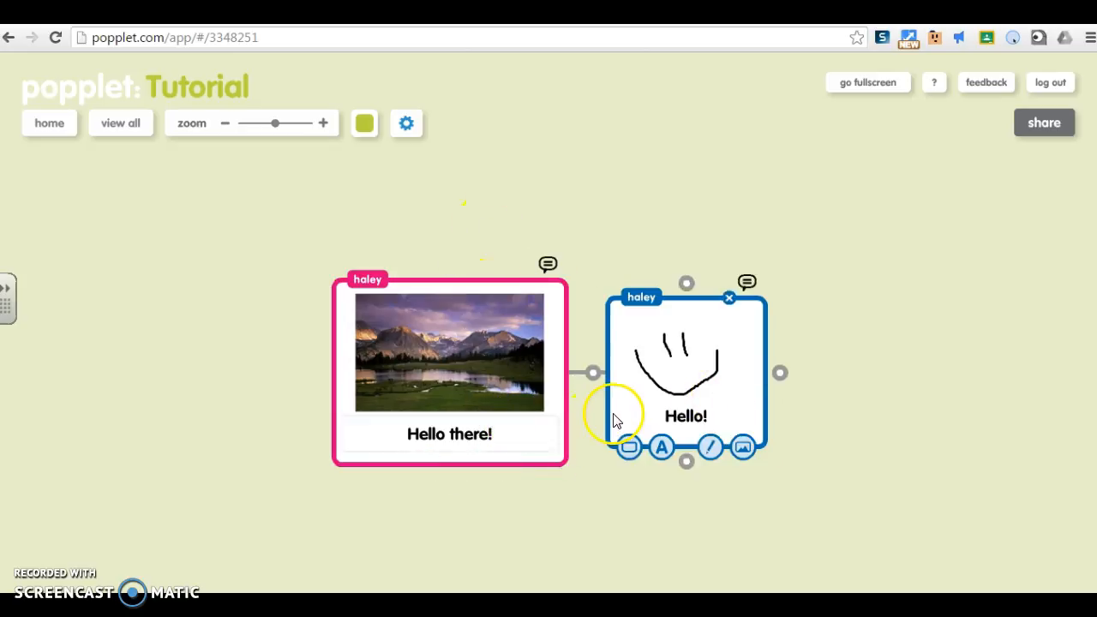
pyautogui.click(406, 124)
pyautogui.moveTo(441, 228)
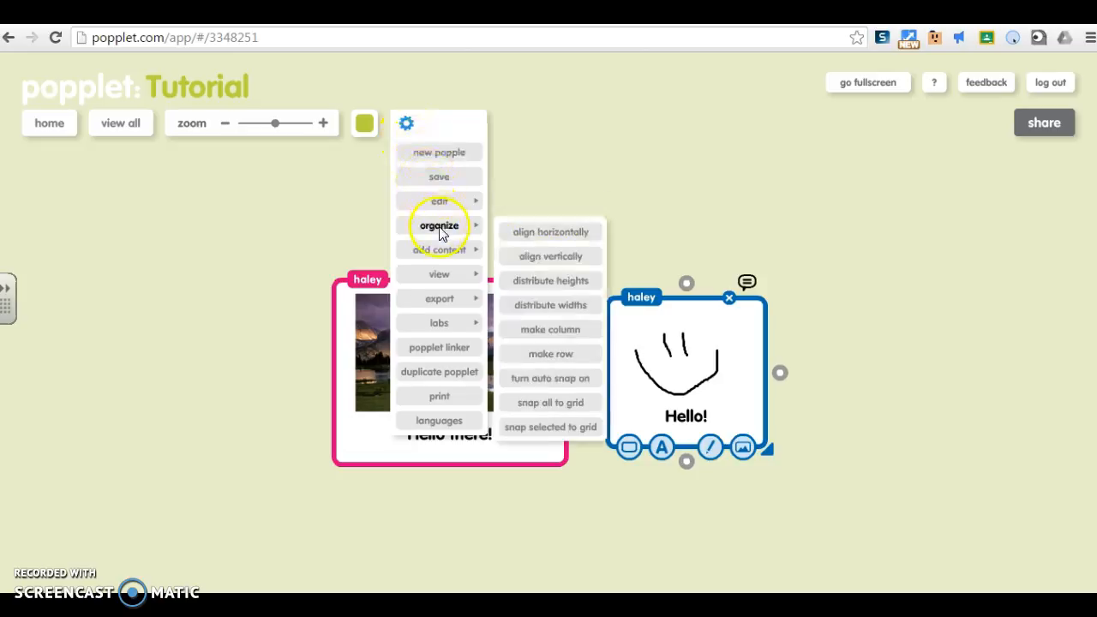
pyautogui.click(542, 257)
pyautogui.click(549, 336)
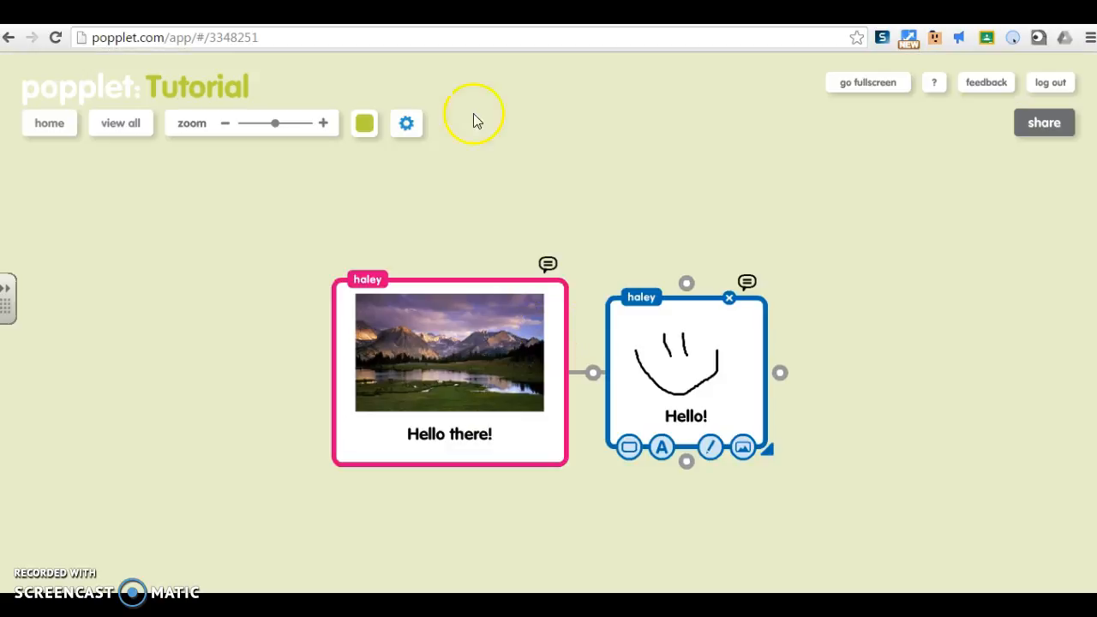
# Open presentation mode to view its record, present and clear controls, and close it again
pyautogui.click(409, 125)
pyautogui.moveTo(455, 267)
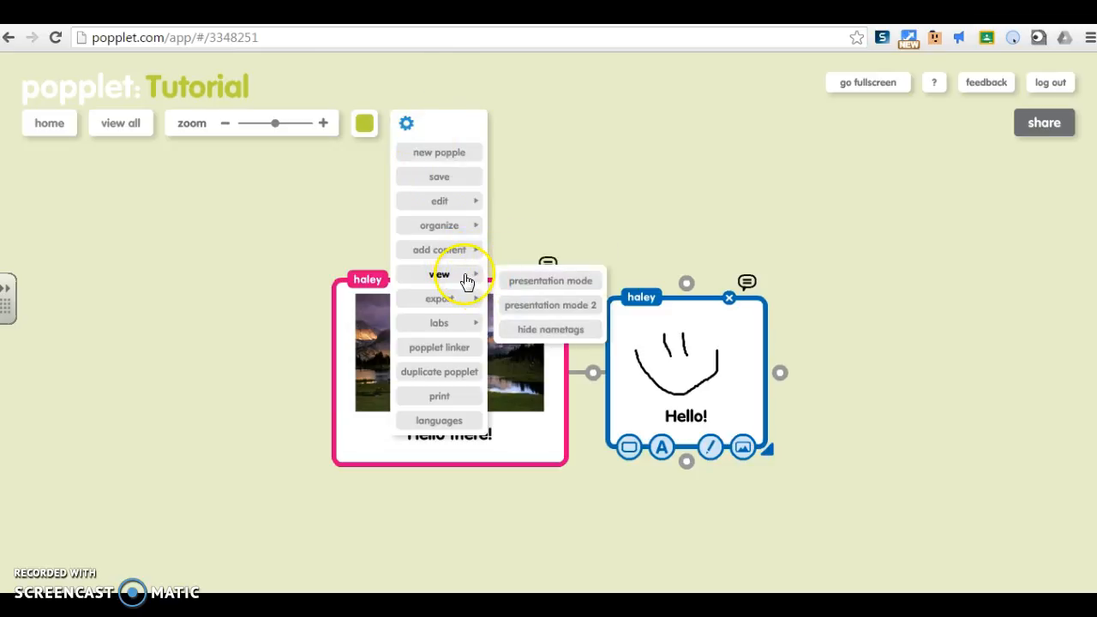
pyautogui.click(515, 281)
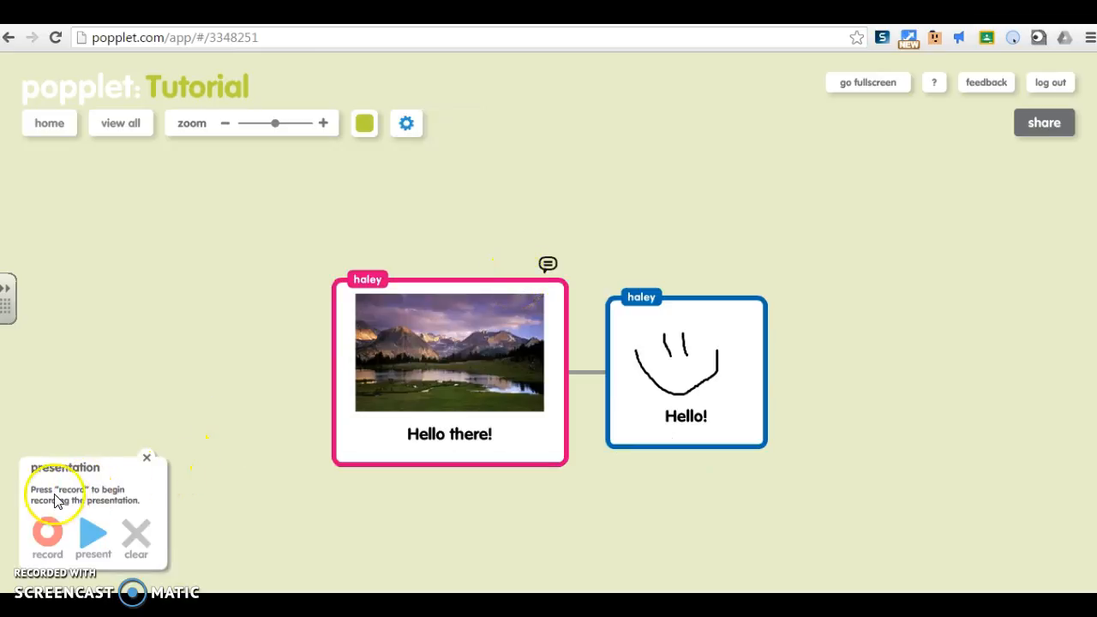
pyautogui.click(148, 459)
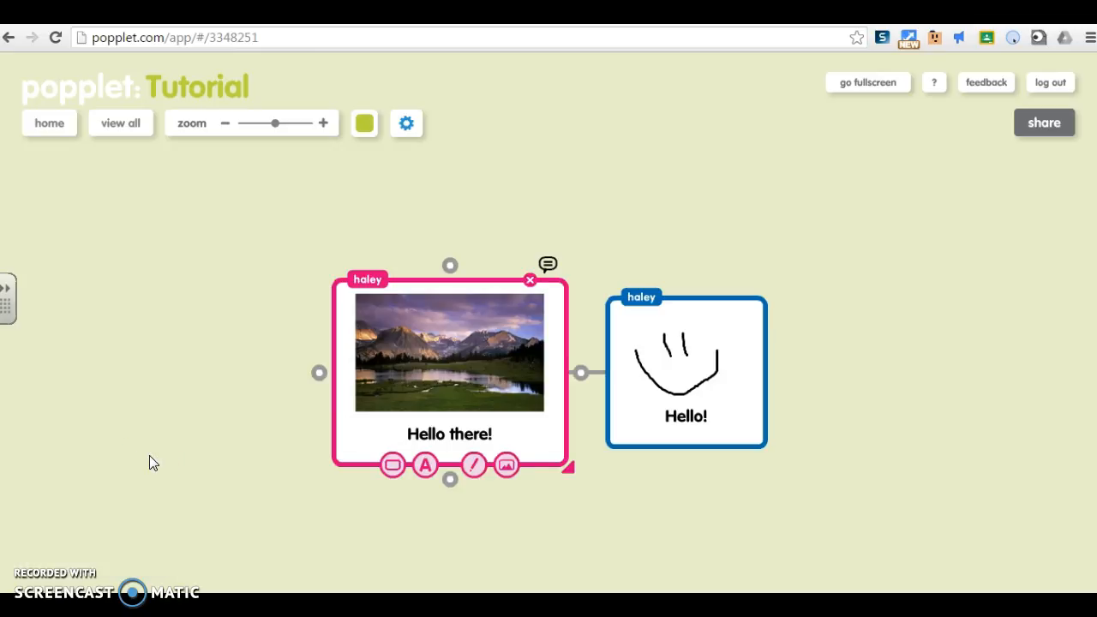
# Look through the export formats (PDF, JPEG and hi-res PNG) and the labs options
pyautogui.click(419, 126)
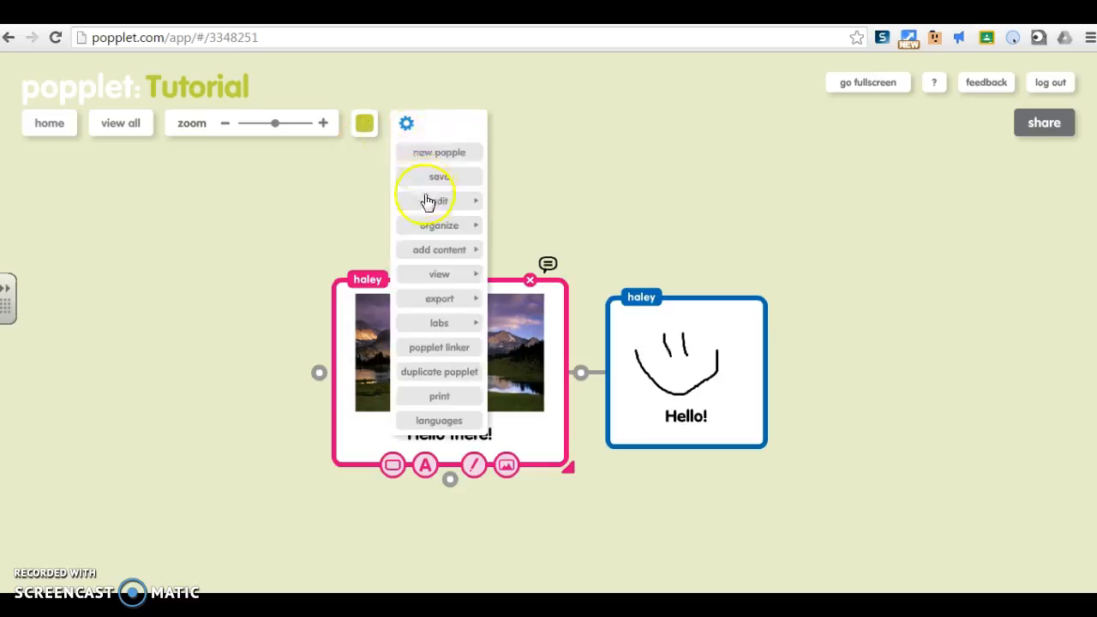
pyautogui.moveTo(448, 303)
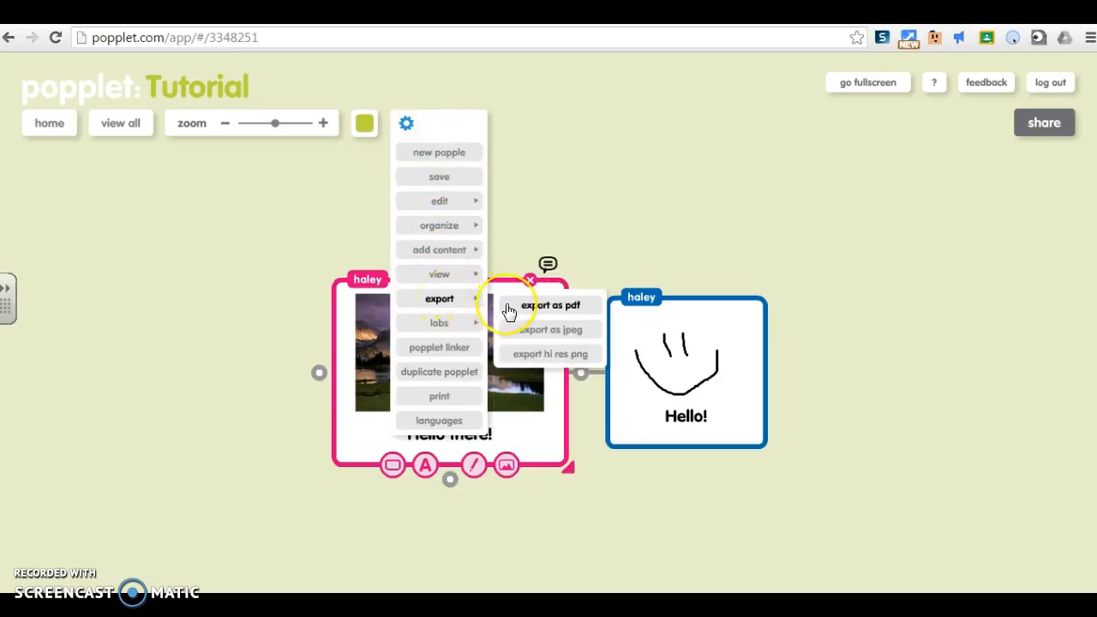
pyautogui.click(518, 333)
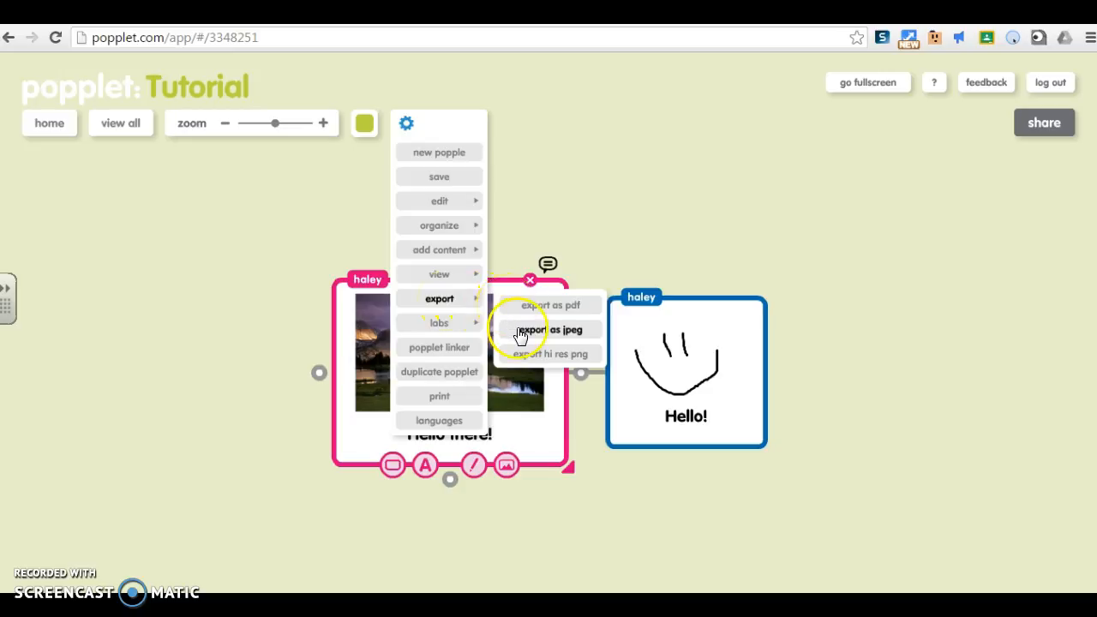
pyautogui.click(520, 352)
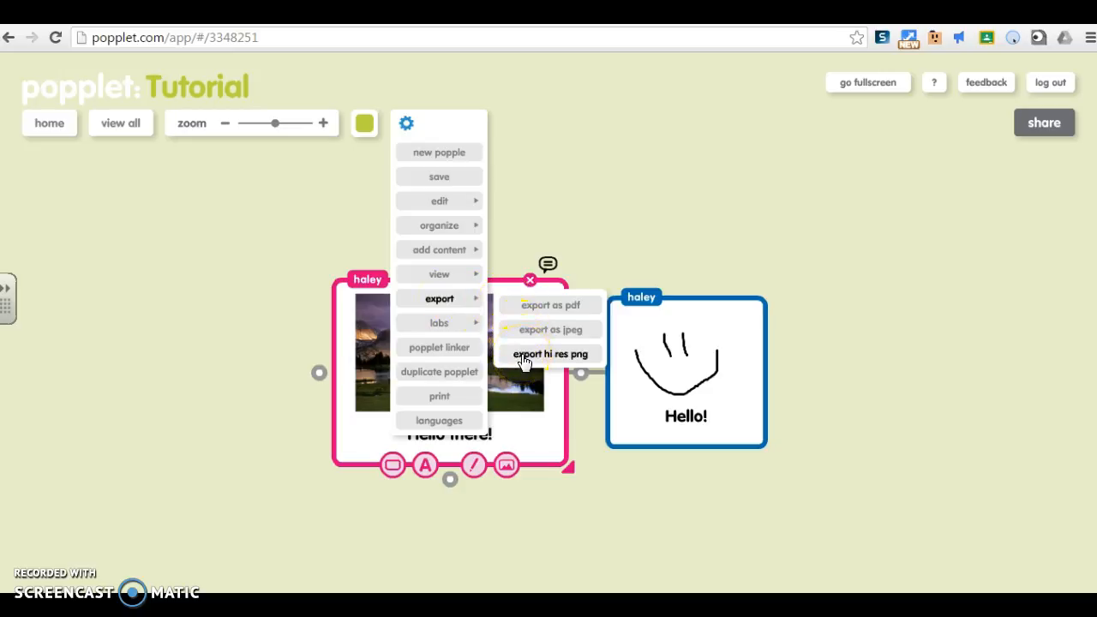
pyautogui.click(482, 306)
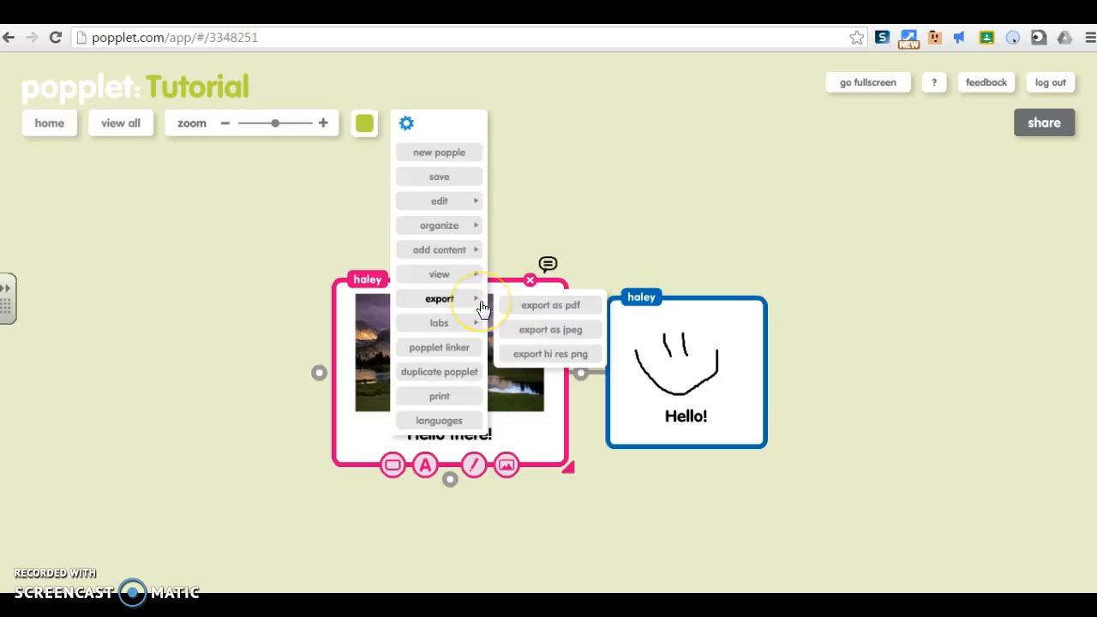
pyautogui.moveTo(477, 324)
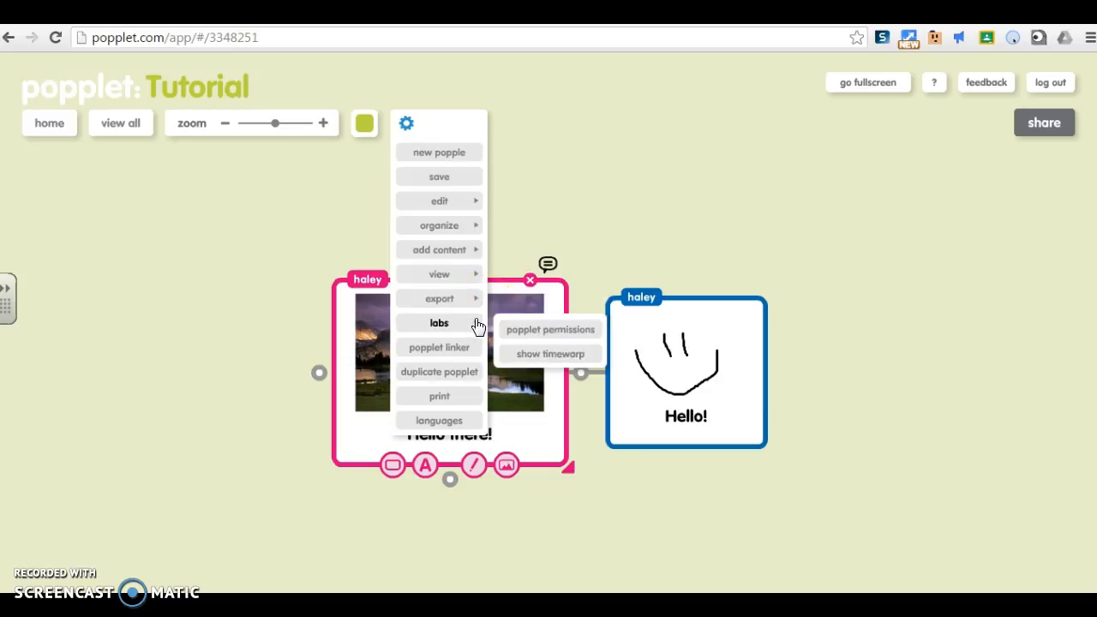
pyautogui.click(481, 332)
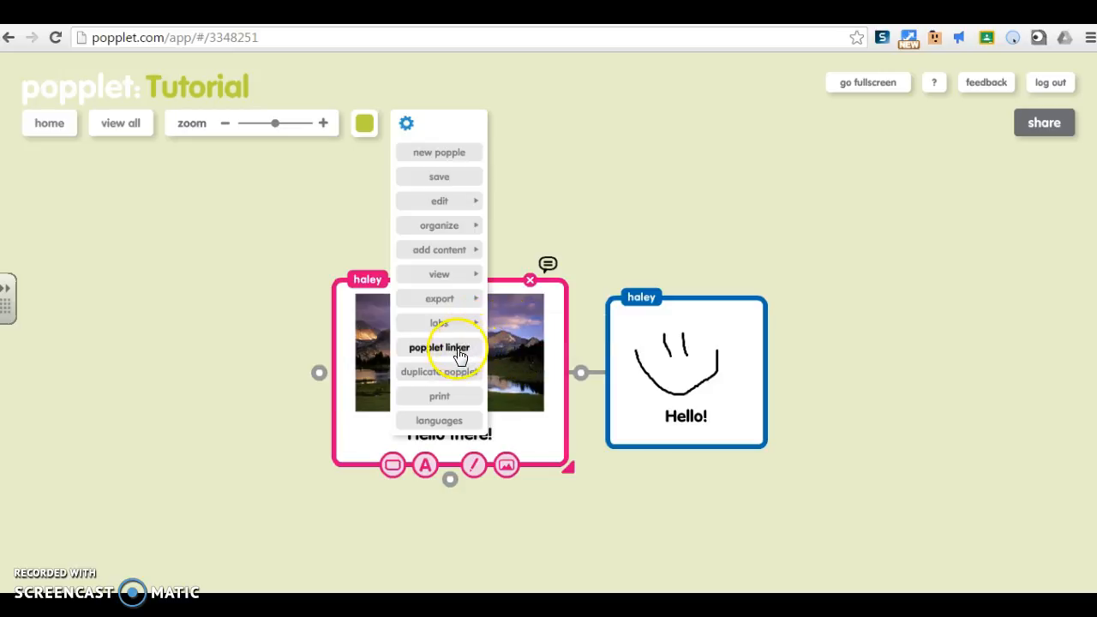
# Place a link to the pink 2015 popplet beside the "Hello!" popple with the popplet linker, and close the linker
pyautogui.click(458, 349)
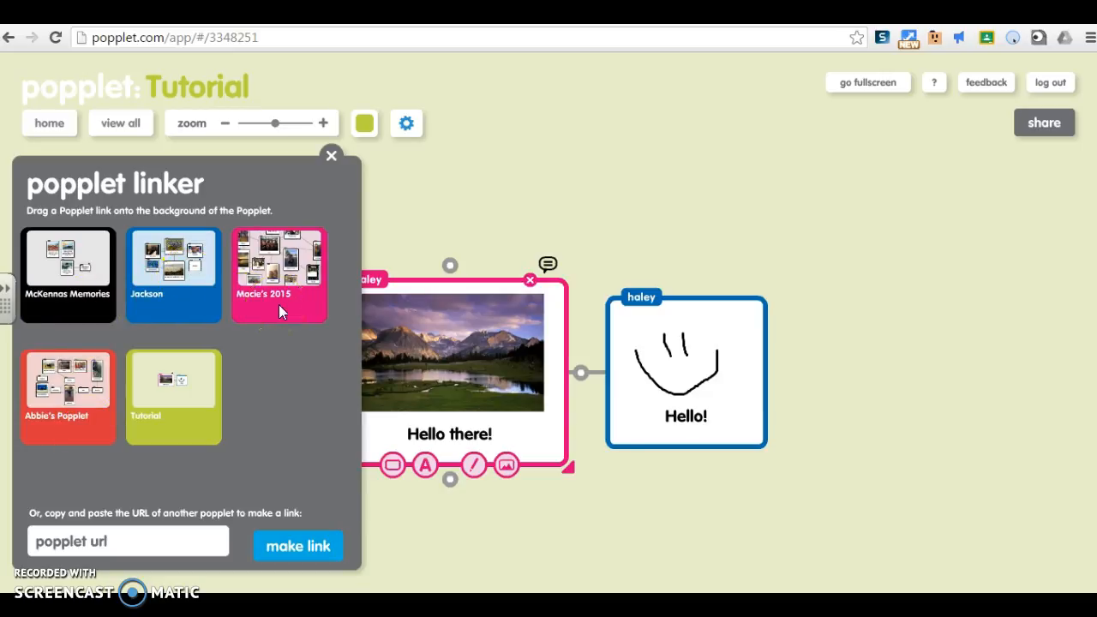
pyautogui.moveTo(309, 310)
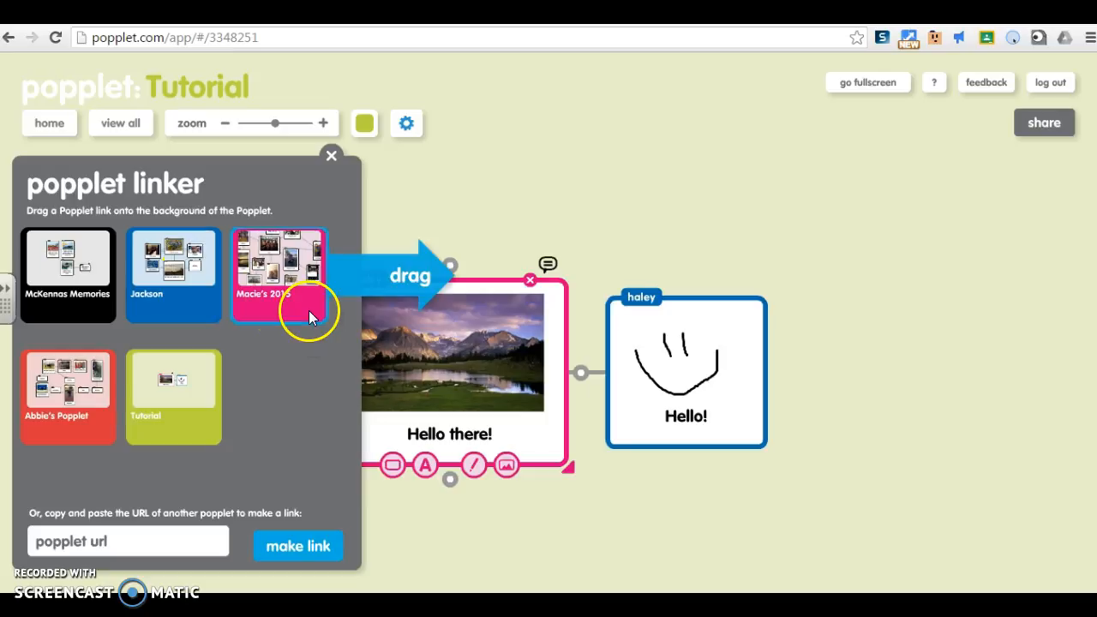
pyautogui.moveTo(304, 276)
pyautogui.mouseDown()
pyautogui.moveTo(541, 312)
pyautogui.moveTo(662, 372)
pyautogui.moveTo(831, 341)
pyautogui.moveTo(913, 342)
pyautogui.mouseUp()
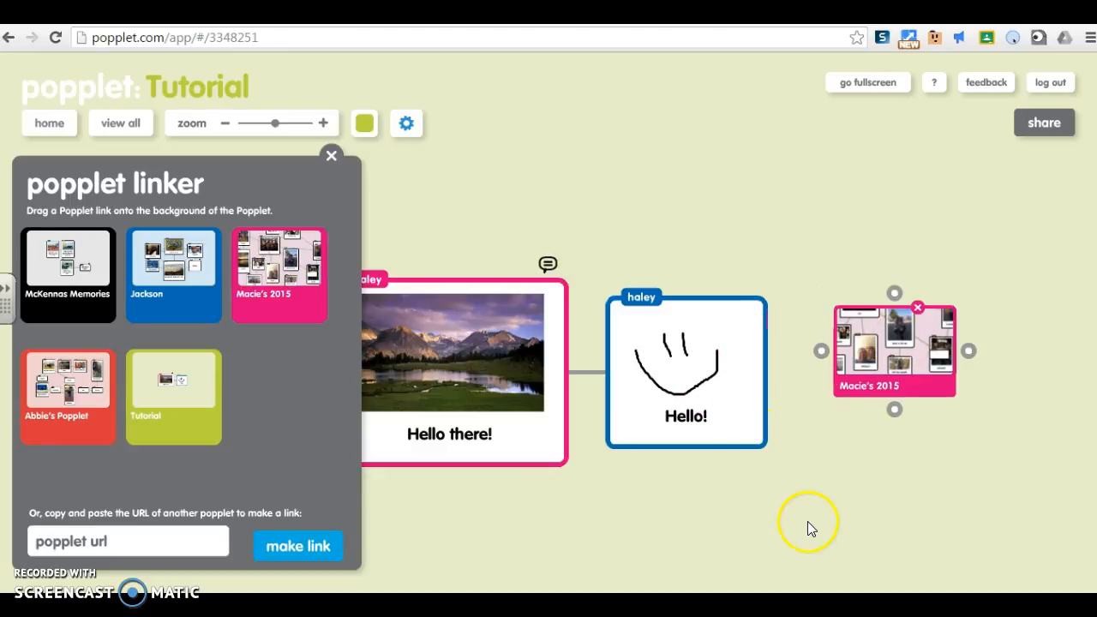
pyautogui.click(331, 156)
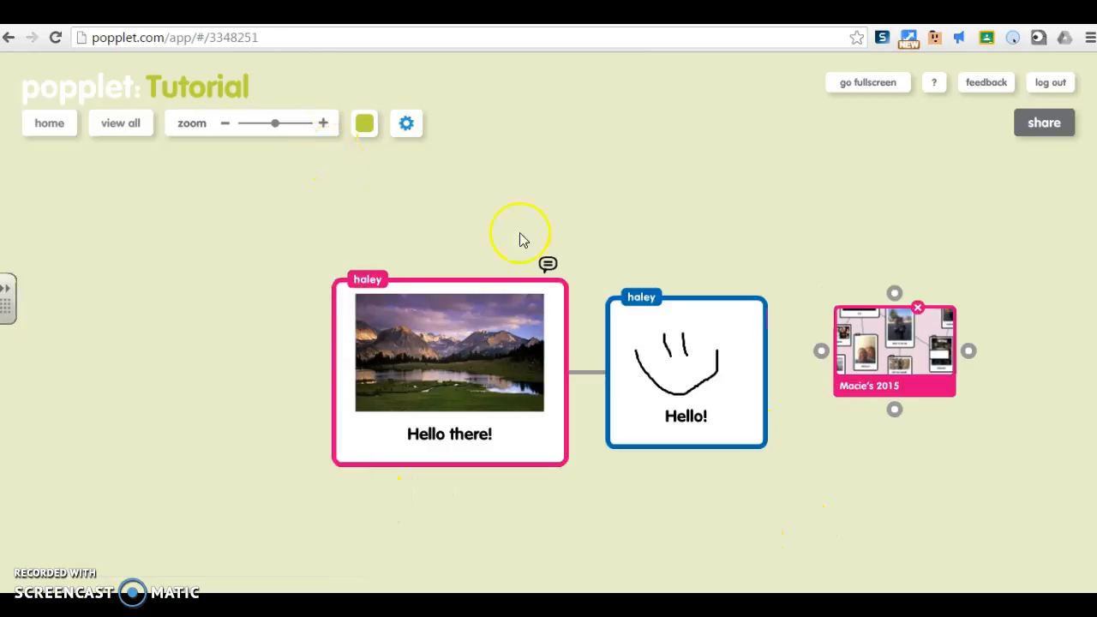
# Follow the new link to view the 2015 popplet, and return to the "Tutorial" popplet
pyautogui.click(900, 354)
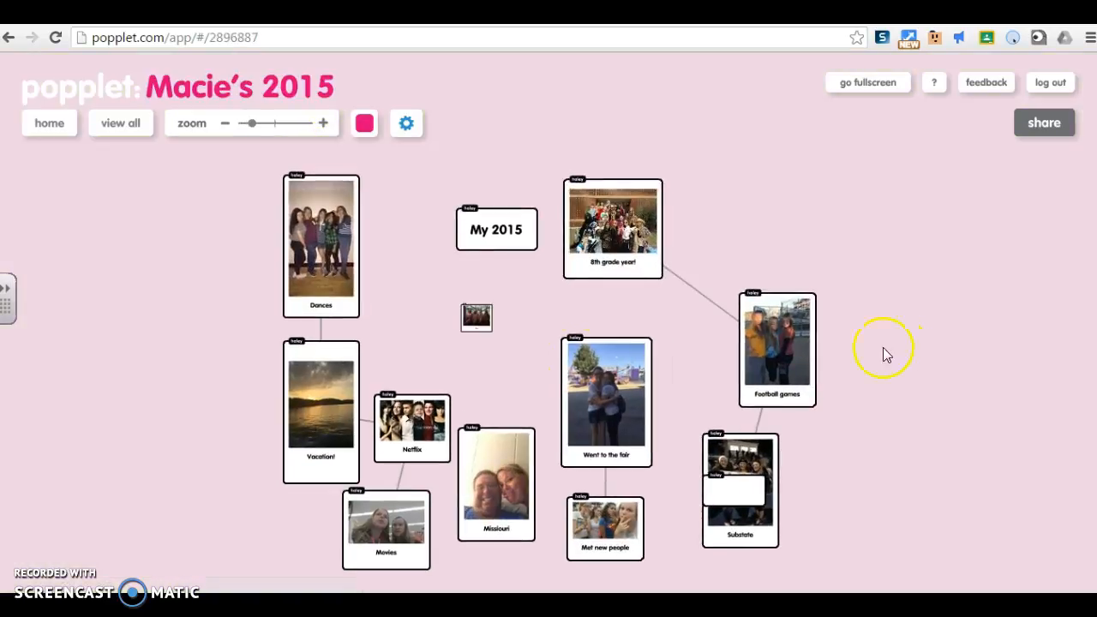
pyautogui.click(9, 37)
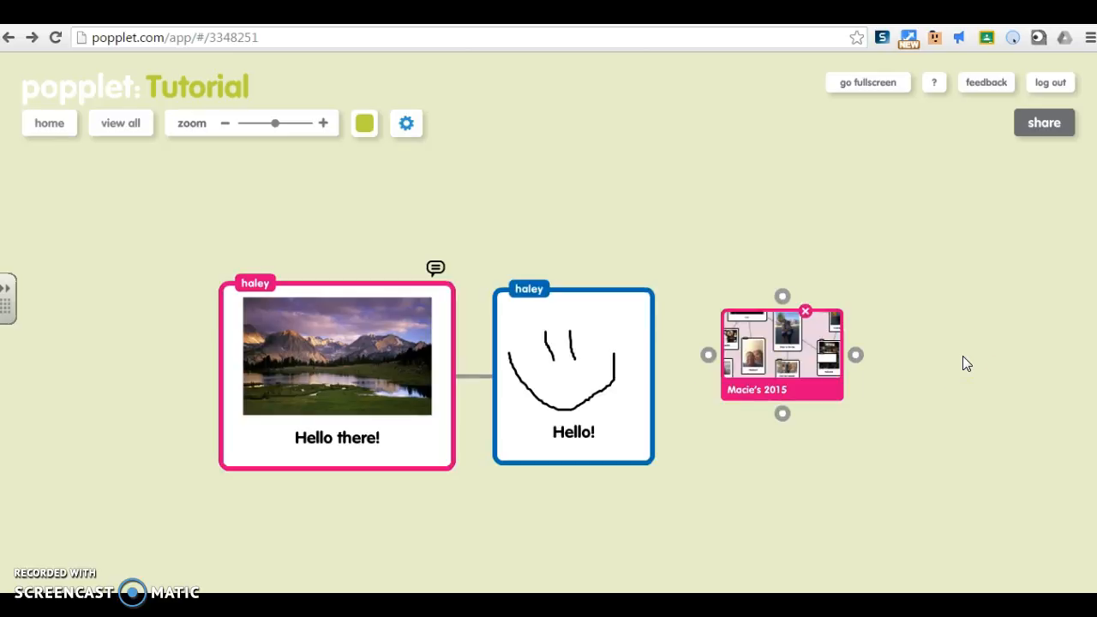
# Look through the popplet's remaining settings options, including duplicate popplet, print and languages, and close the options
pyautogui.click(406, 122)
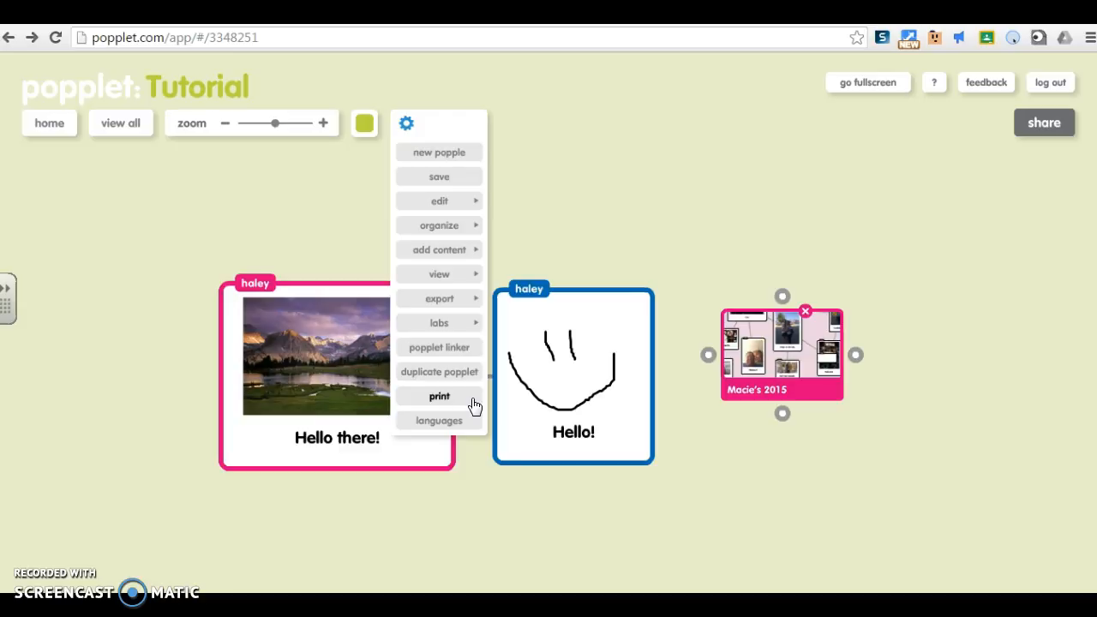
pyautogui.click(446, 424)
pyautogui.click(406, 125)
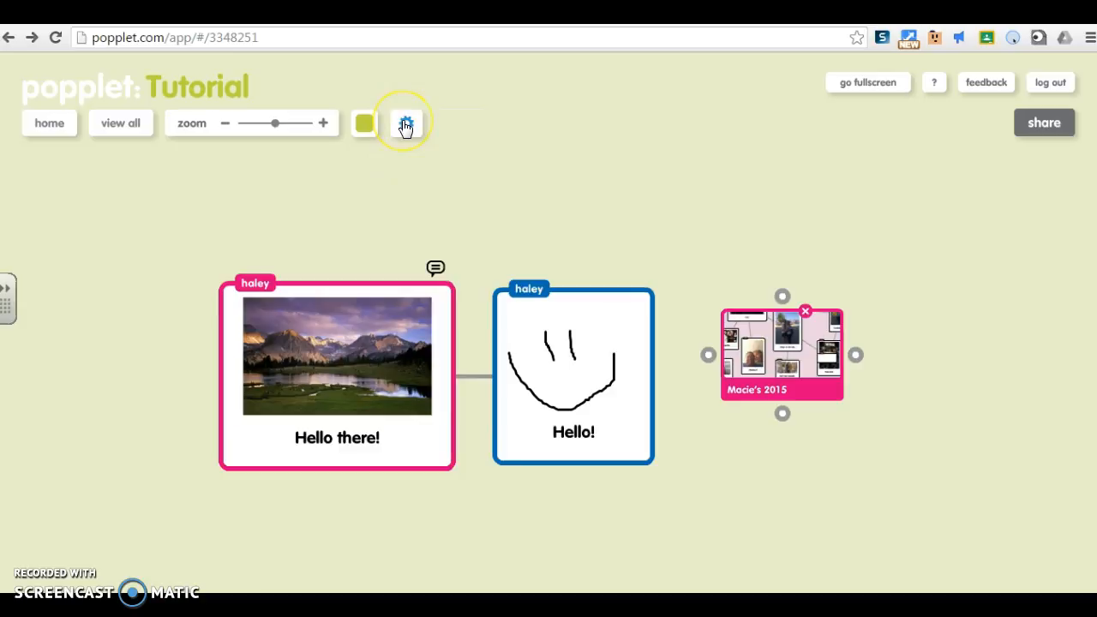
# Change the "Tutorial" popplet's background colour to blue
pyautogui.click(364, 124)
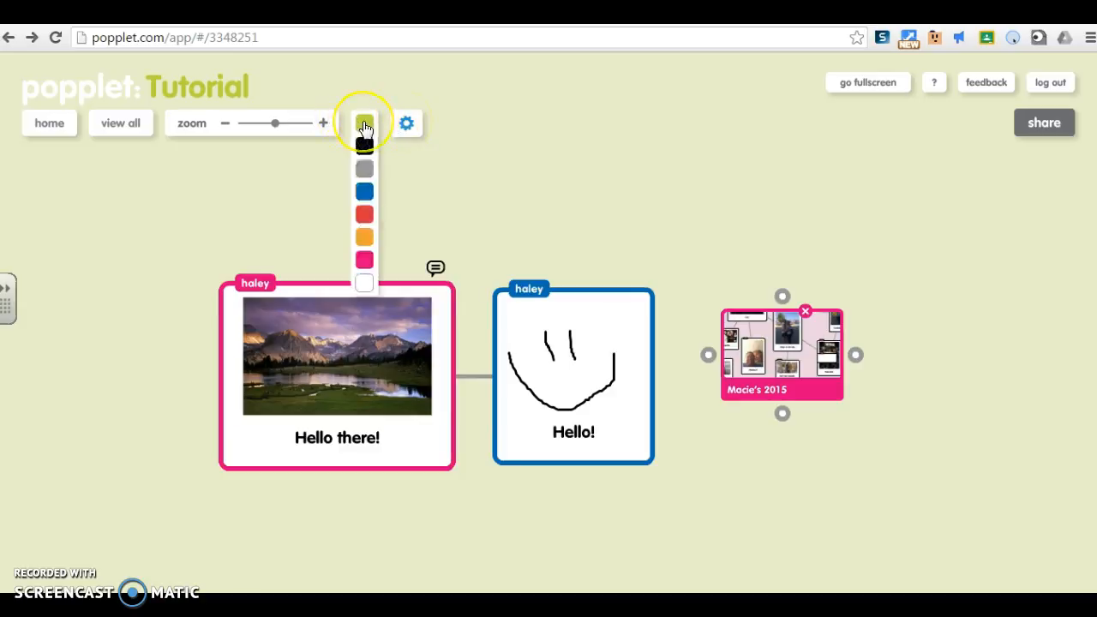
pyautogui.click(364, 191)
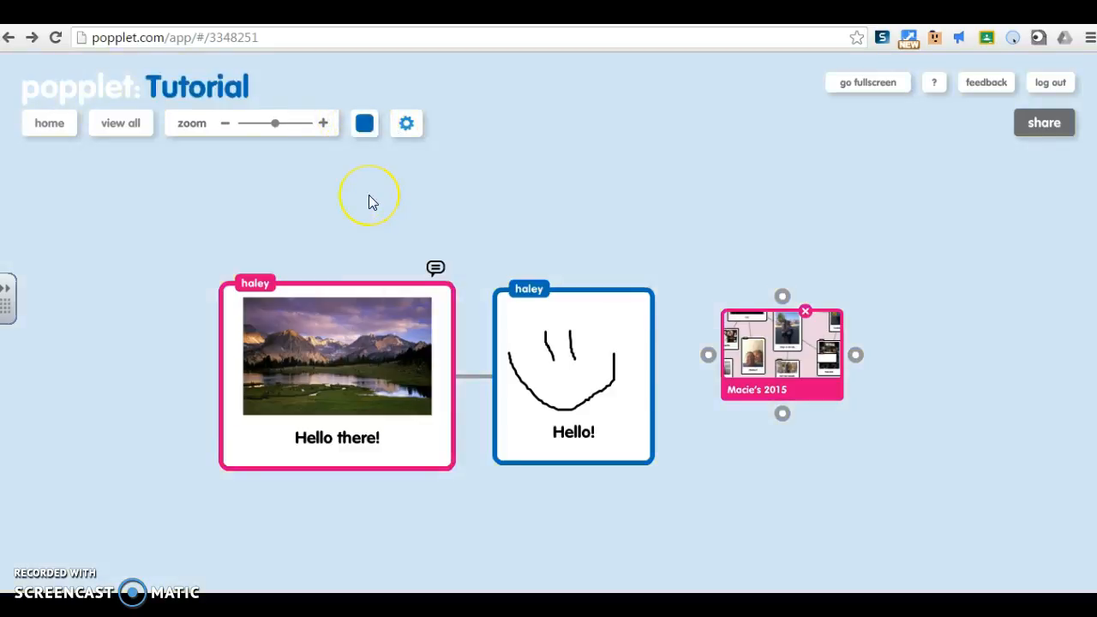
# Zoom the popplet in and back out, and fit all of its popples in view
pyautogui.click(323, 123)
pyautogui.click(224, 125)
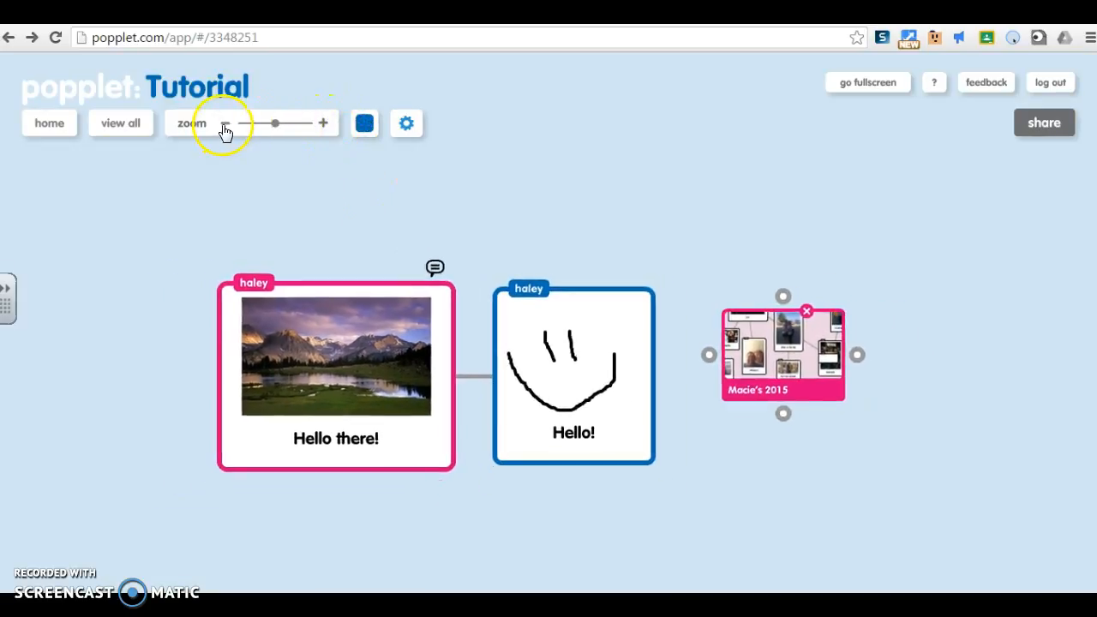
pyautogui.click(128, 128)
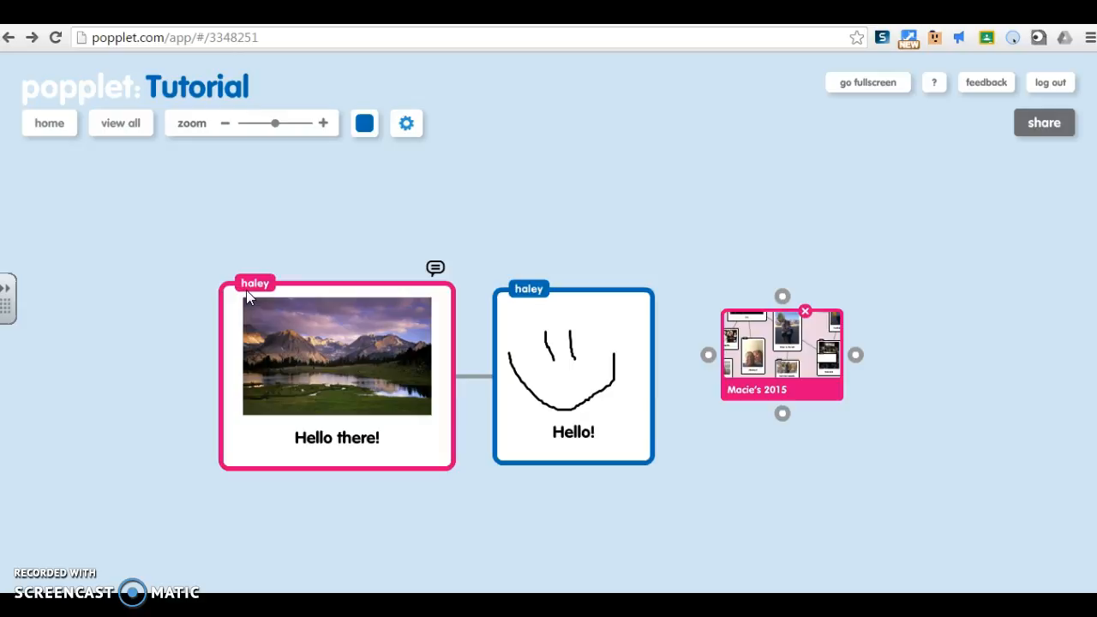
# Return to the home page to view your popplets, and reopen the "Tutorial" popplet
pyautogui.click(65, 130)
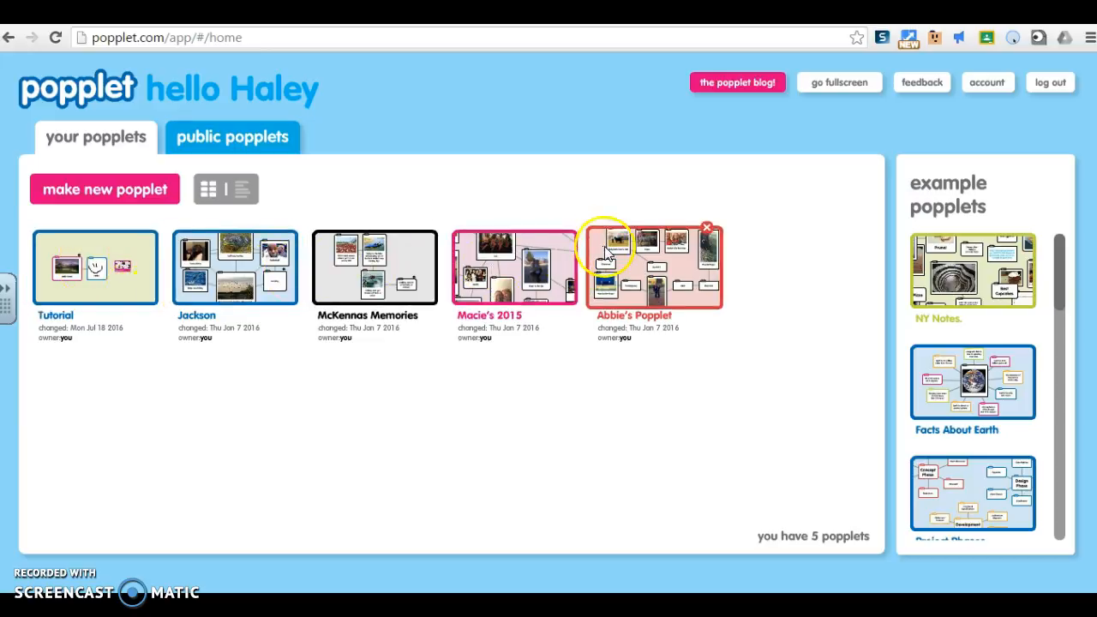
pyautogui.click(152, 262)
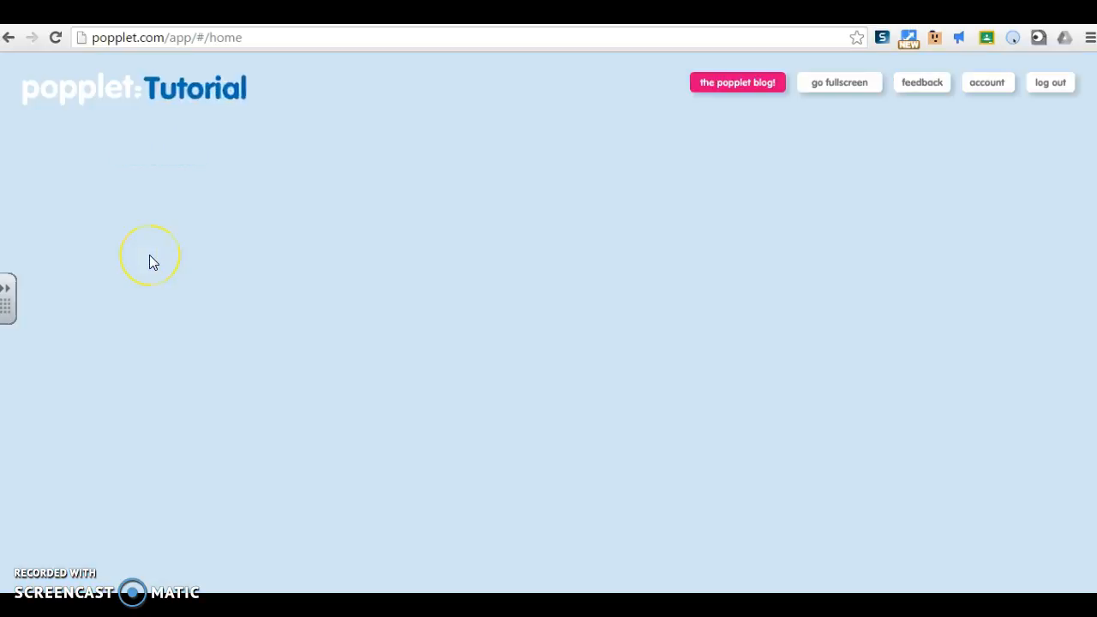
pyautogui.click(856, 432)
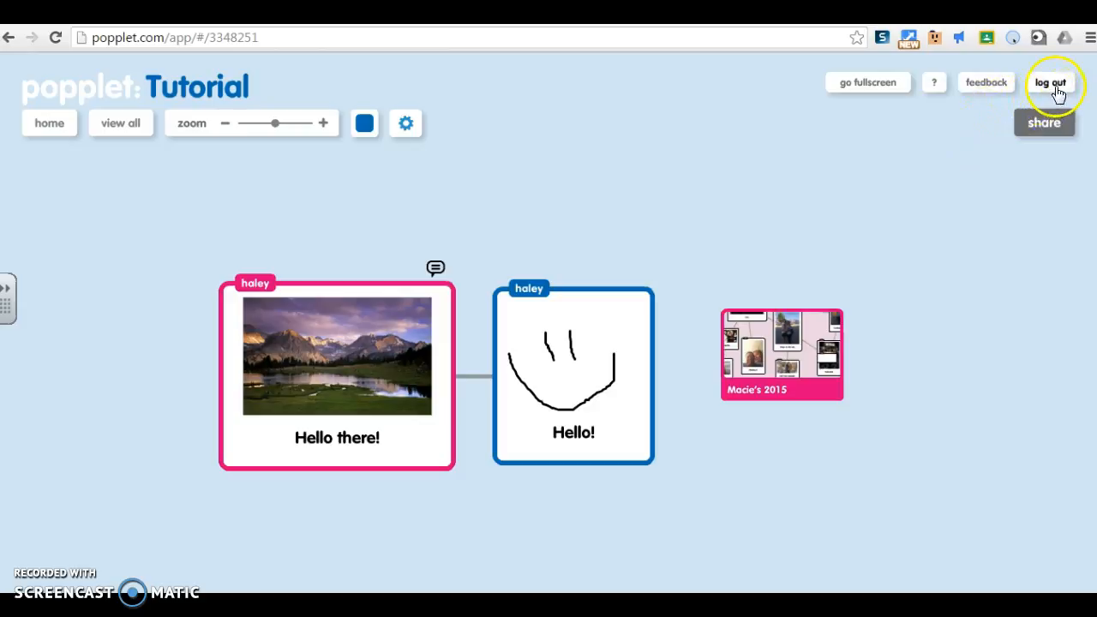
# Show the popplet's options for sharing, making it public and adding collaborators
pyautogui.click(1046, 131)
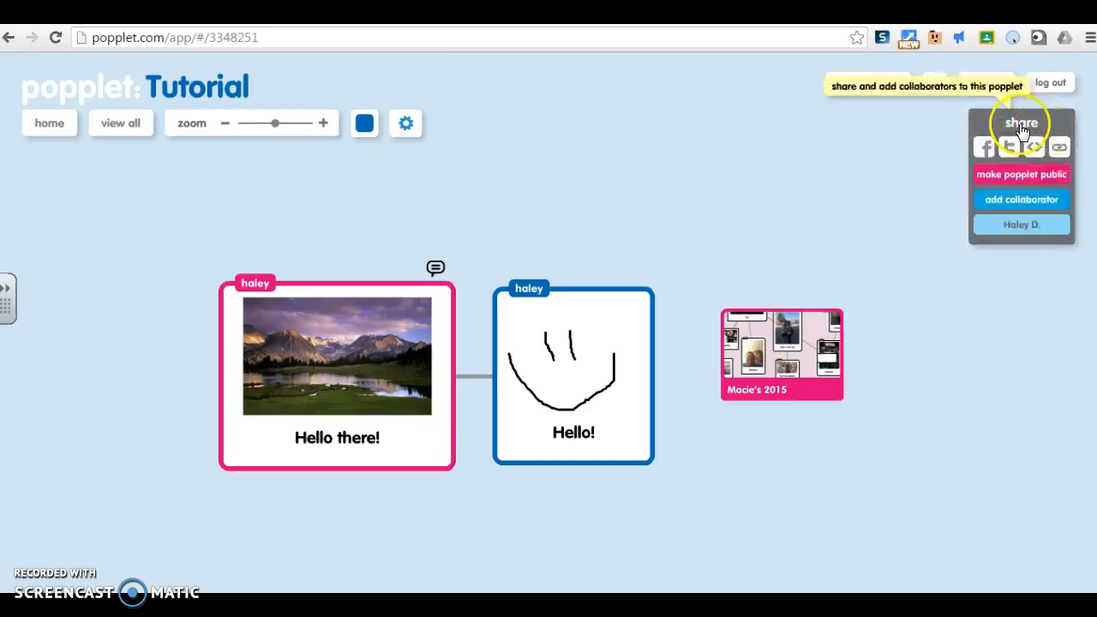